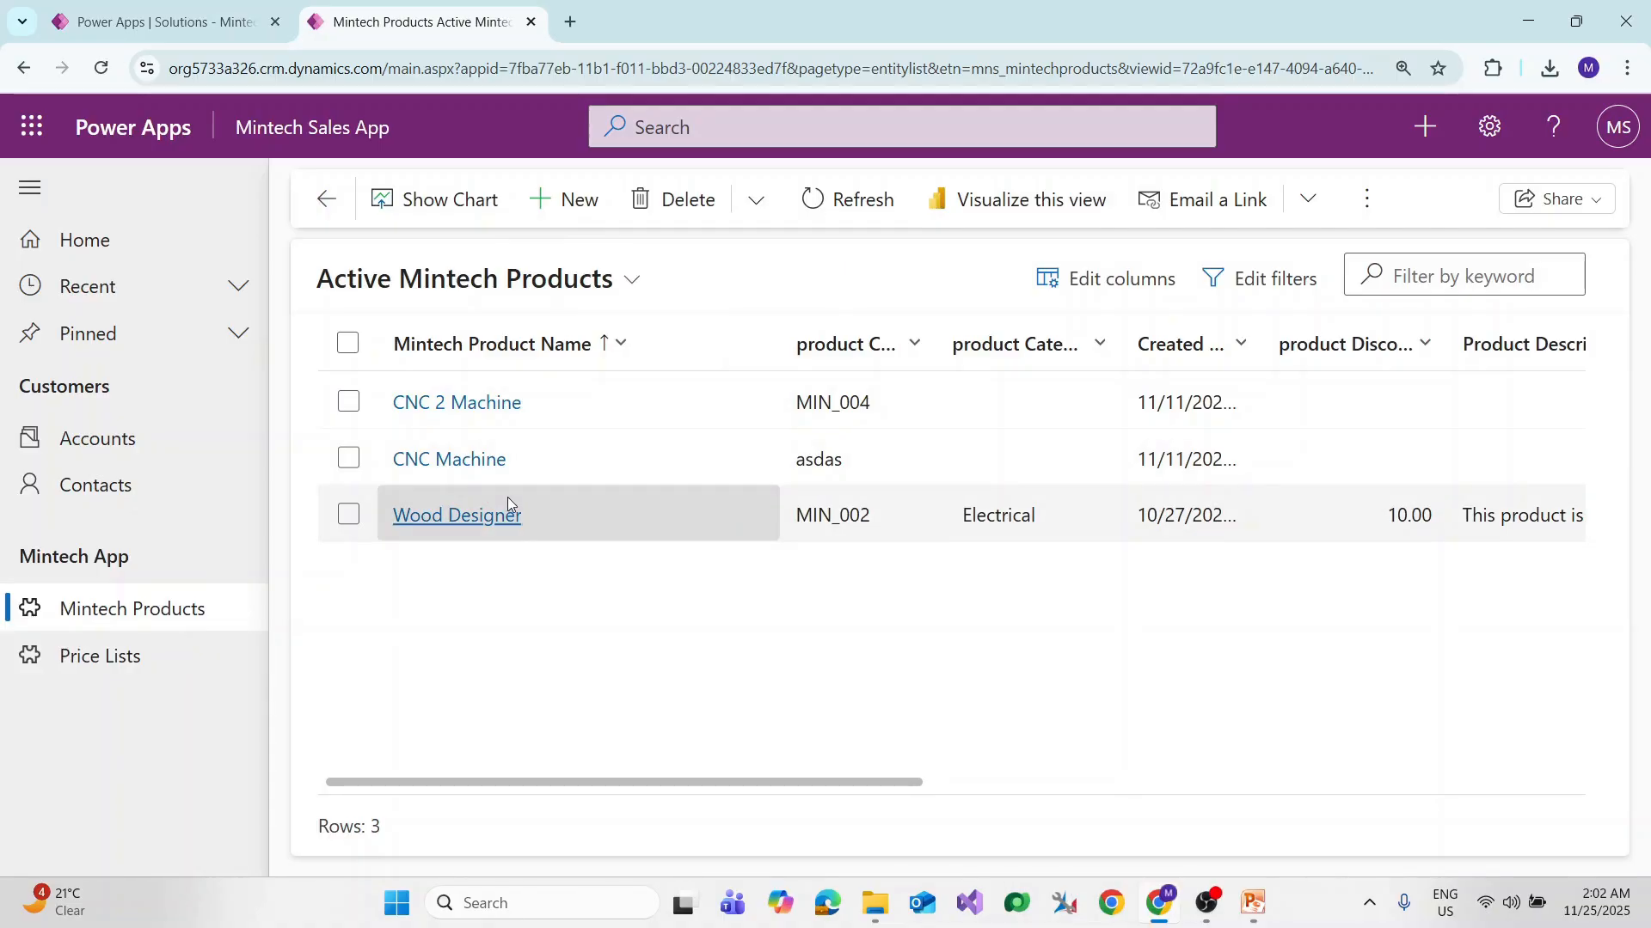
# Step: Open the Wood Designer product record, preview the Quick Create: Account form, then close it
pyautogui.click(447, 517)
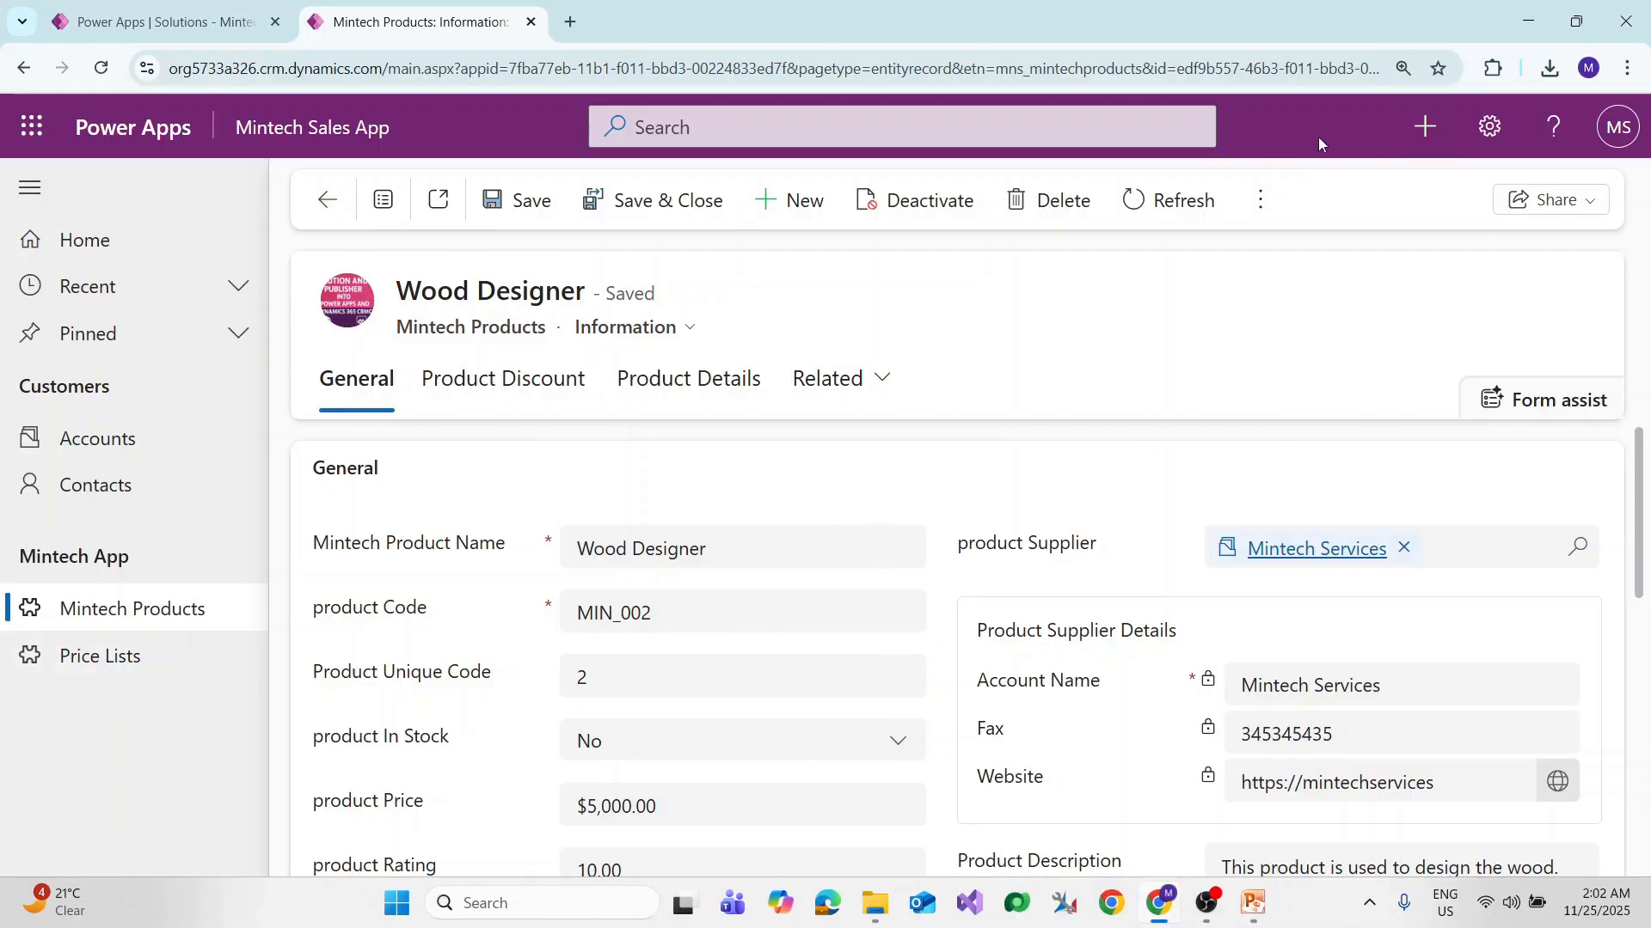
pyautogui.click(1426, 129)
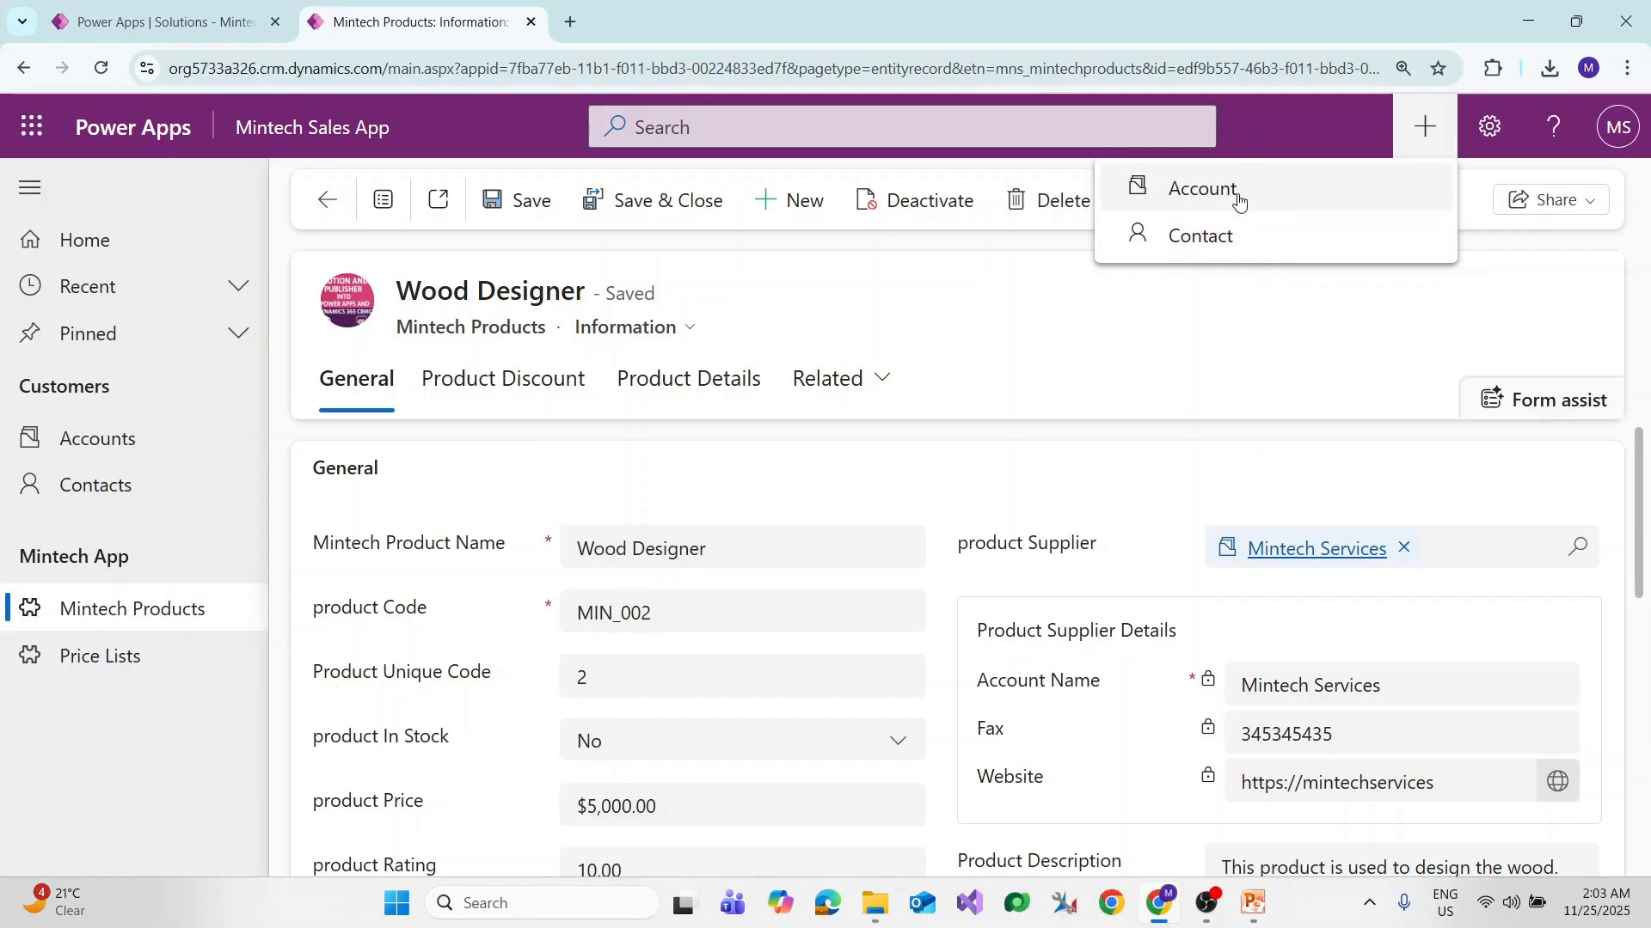
pyautogui.click(1291, 226)
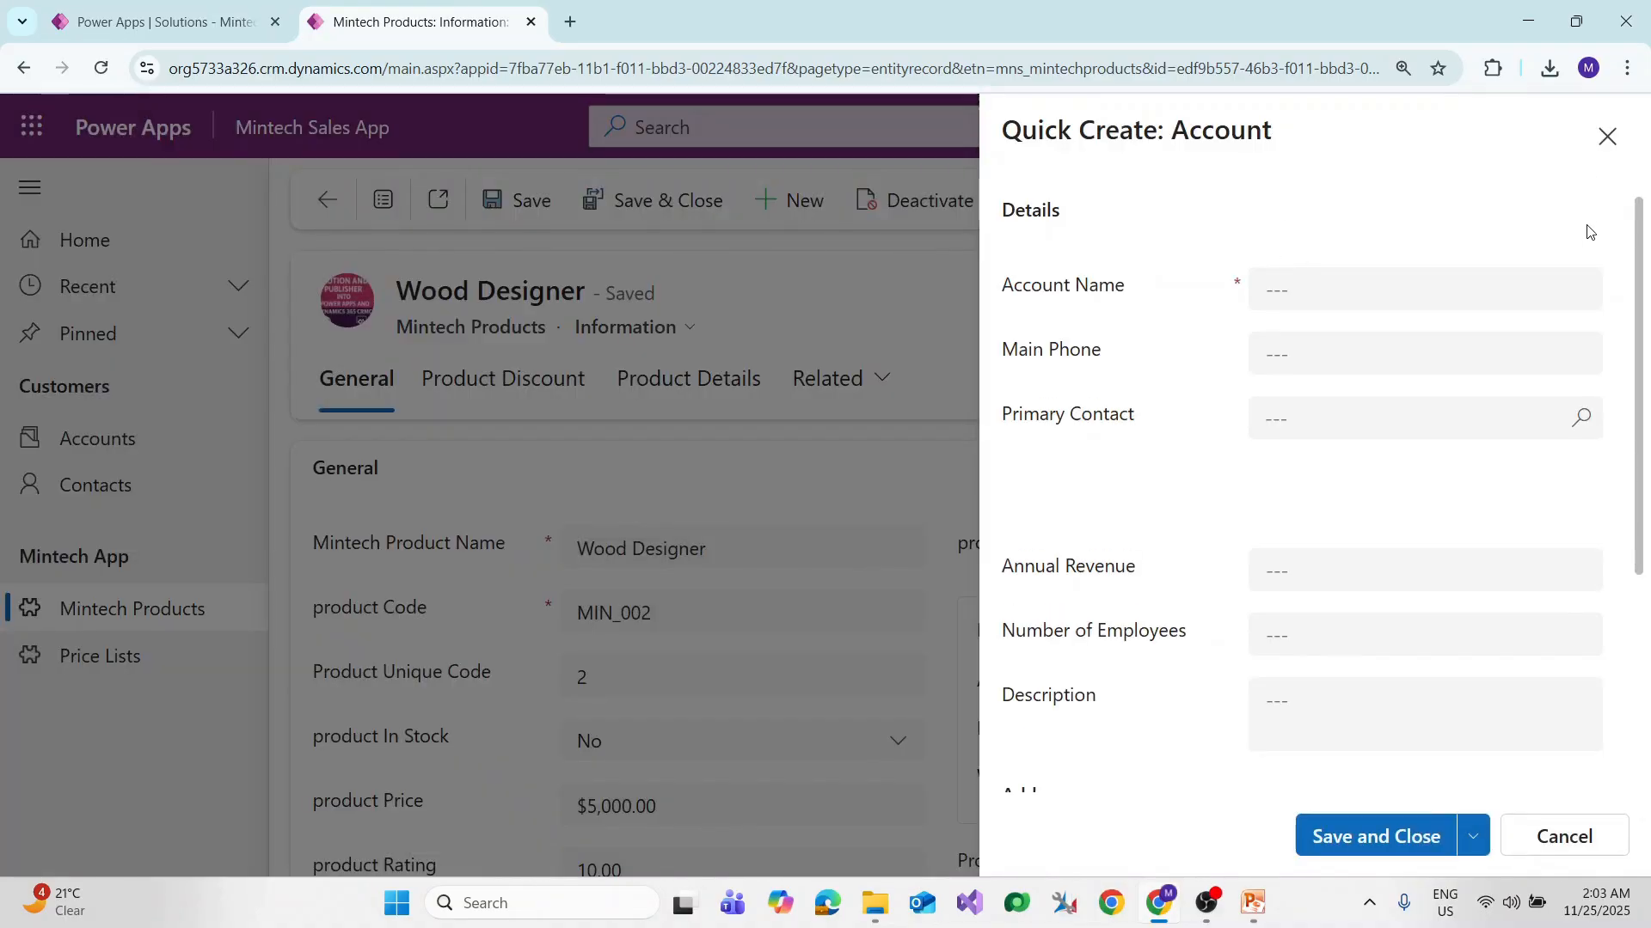
pyautogui.scroll(-3, 1195, 327)
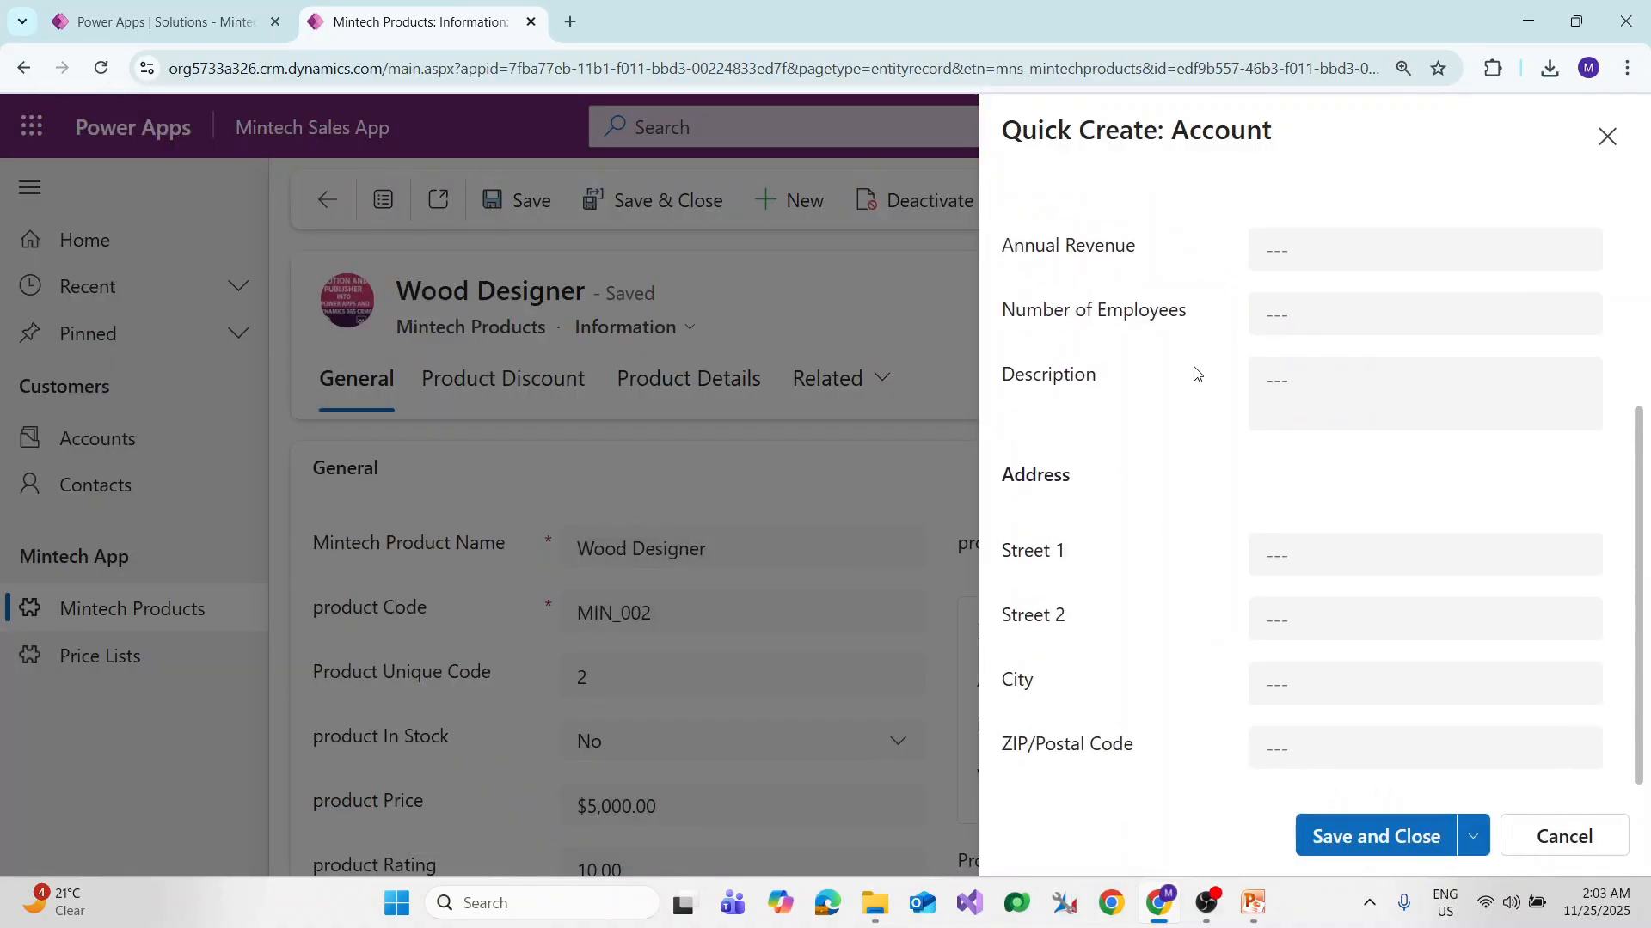
pyautogui.scroll(3, 1308, 462)
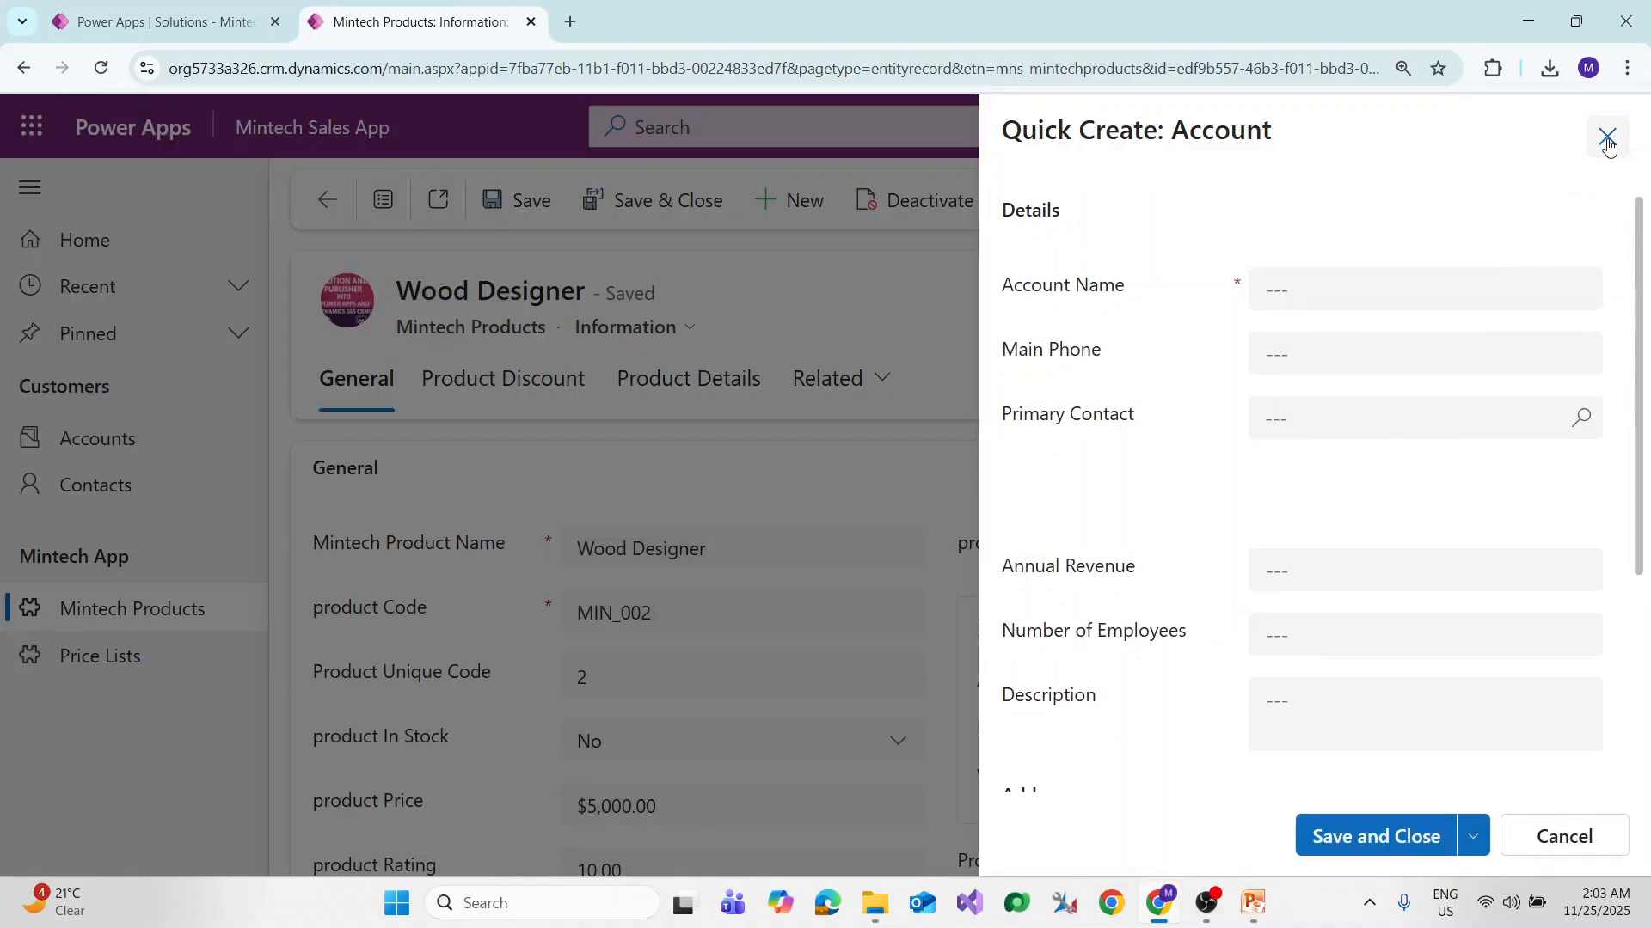
pyautogui.click(1606, 136)
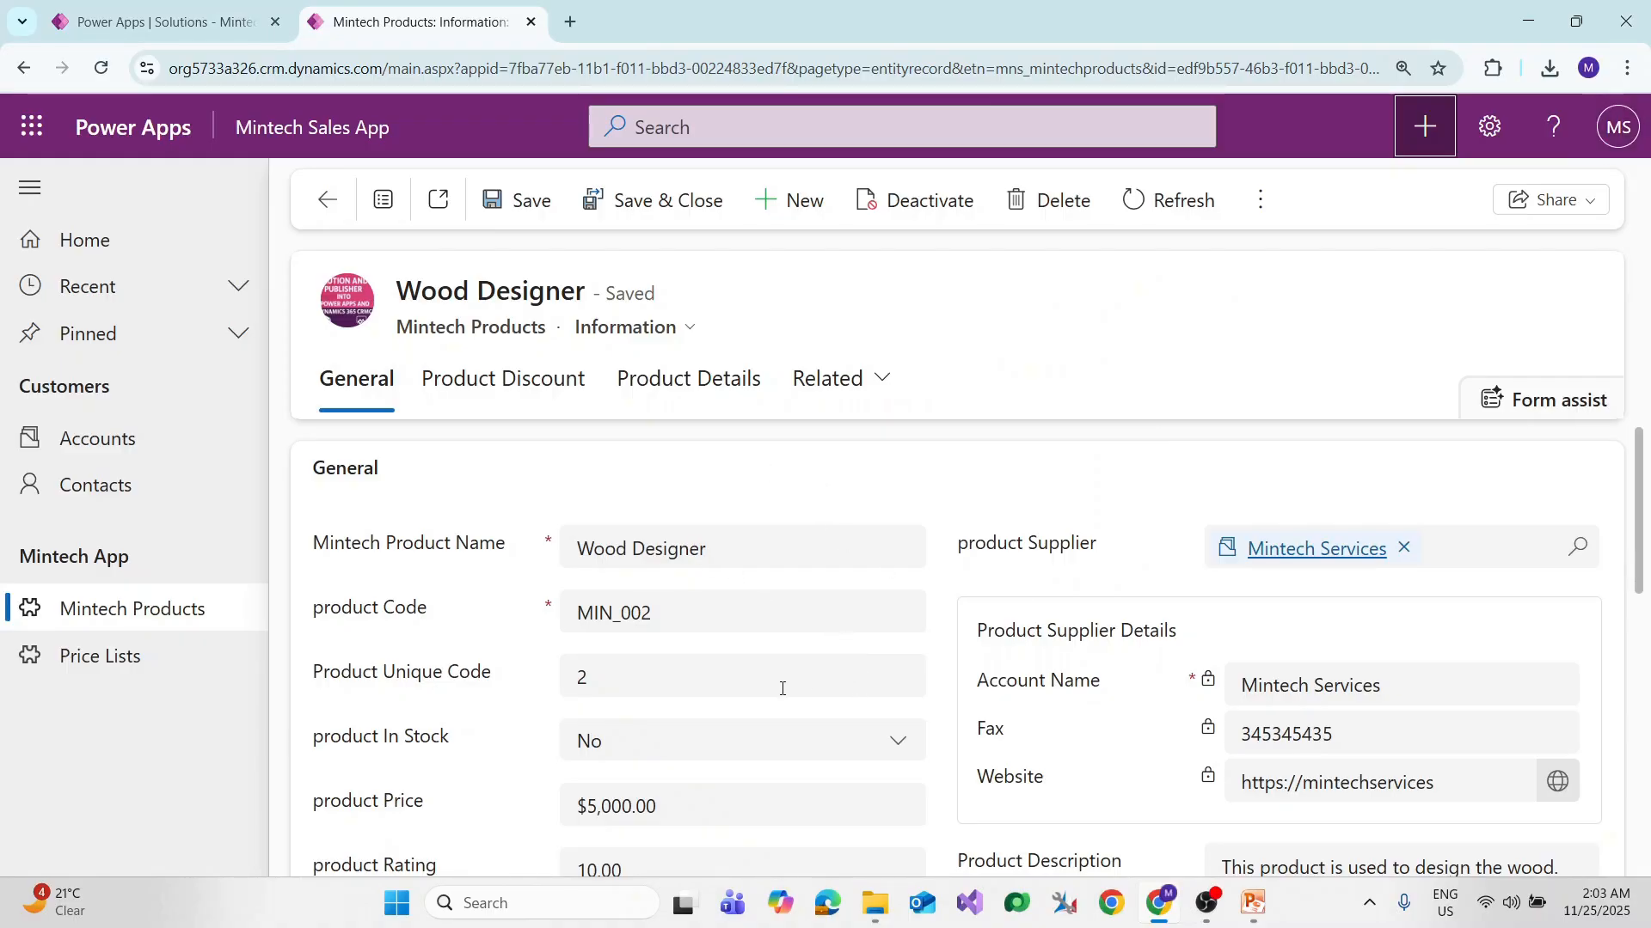
# Step: In Mintech Products properties, enable 'Leverage quick-create form if available' under Advanced options and save
pyautogui.click(167, 21)
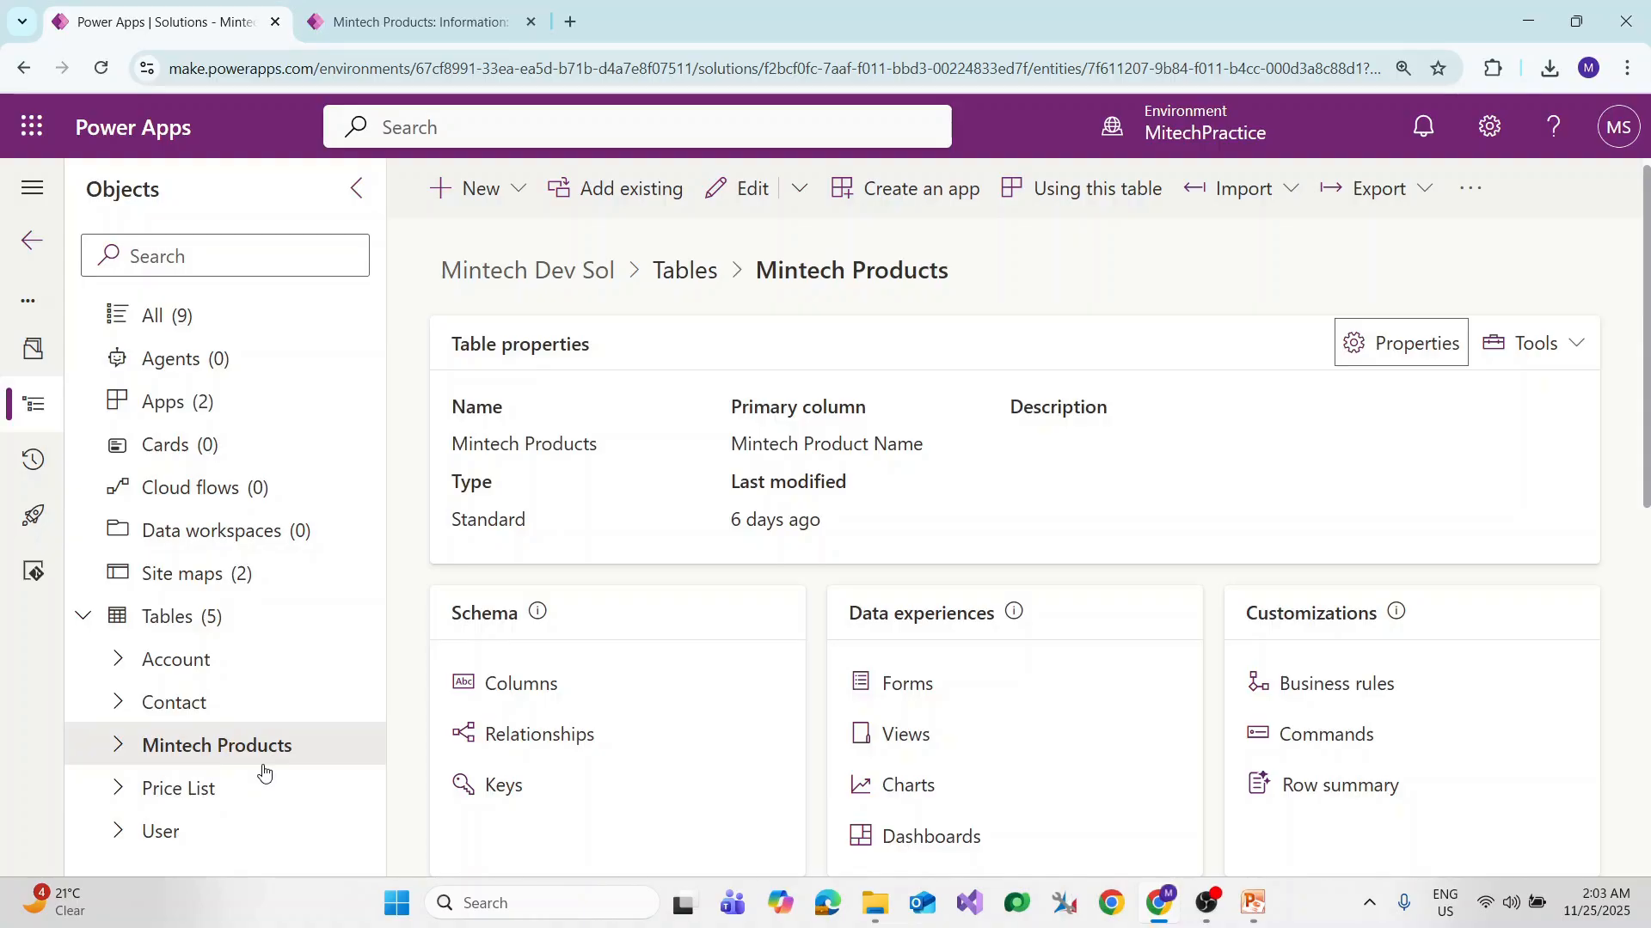
pyautogui.click(213, 748)
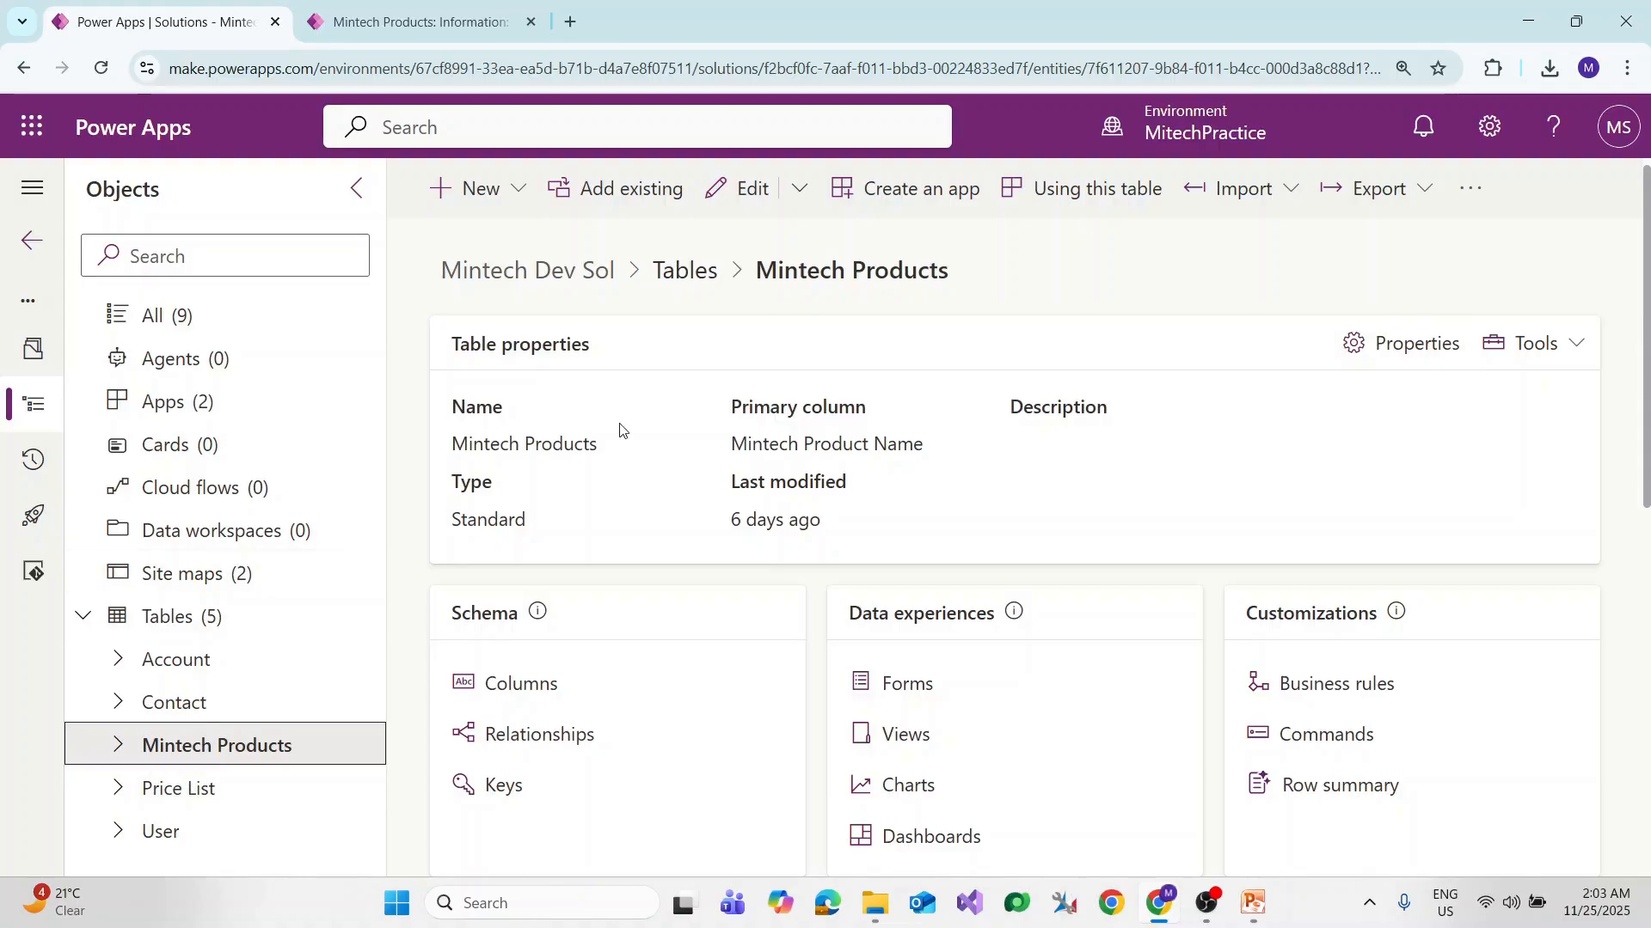
pyautogui.click(1427, 346)
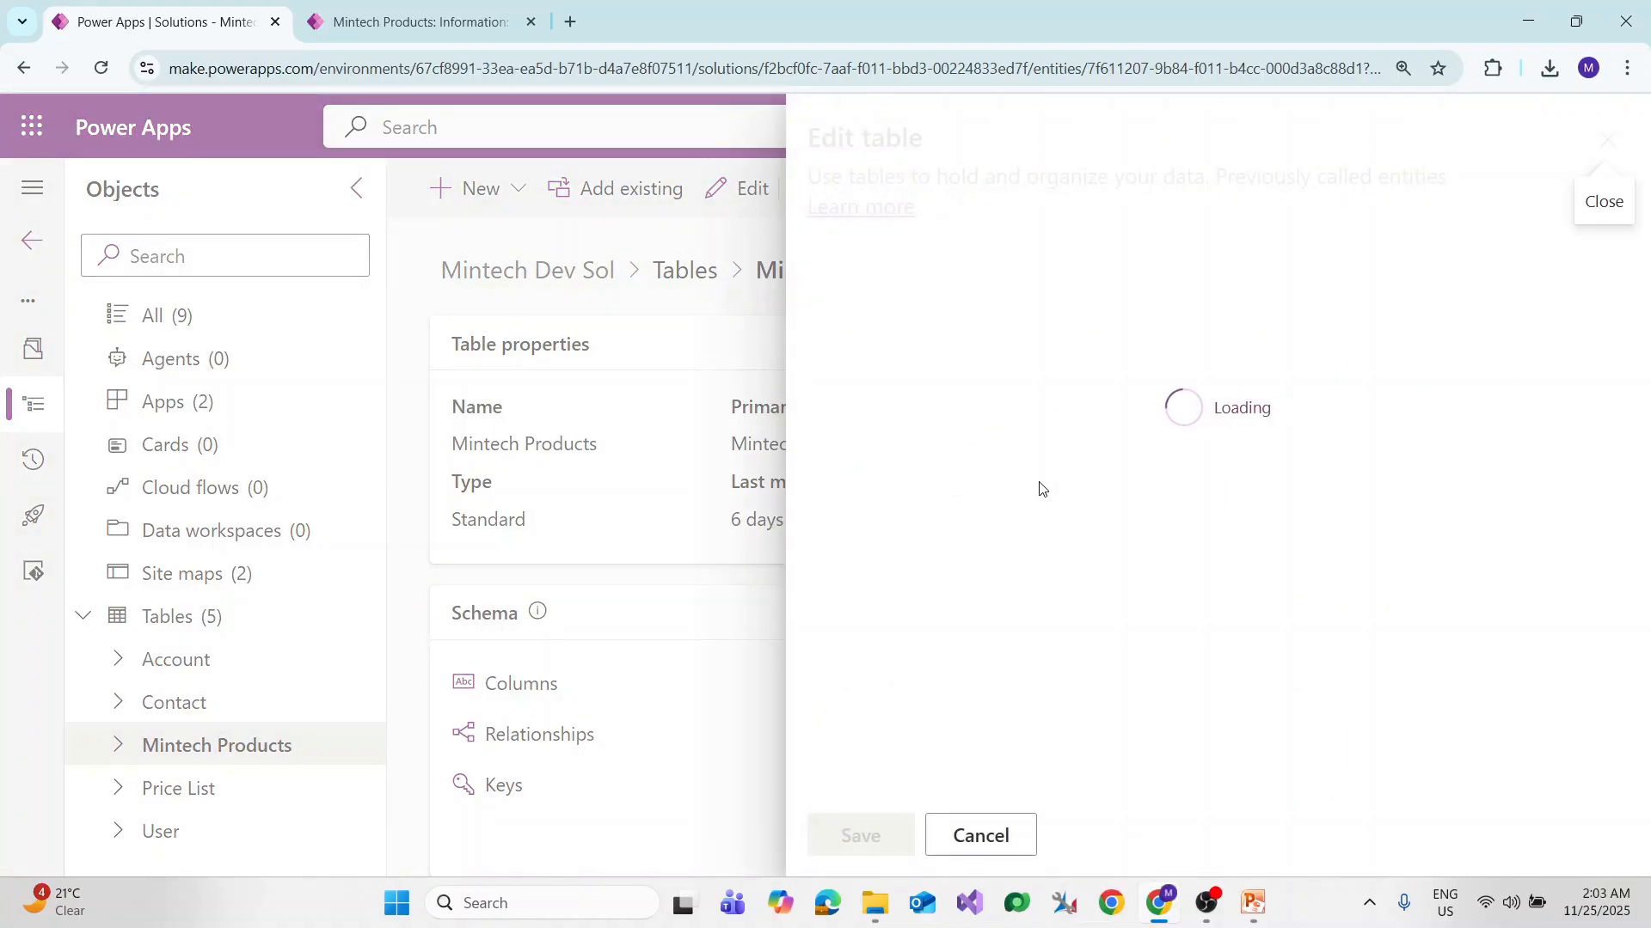
pyautogui.scroll(-1, 877, 716)
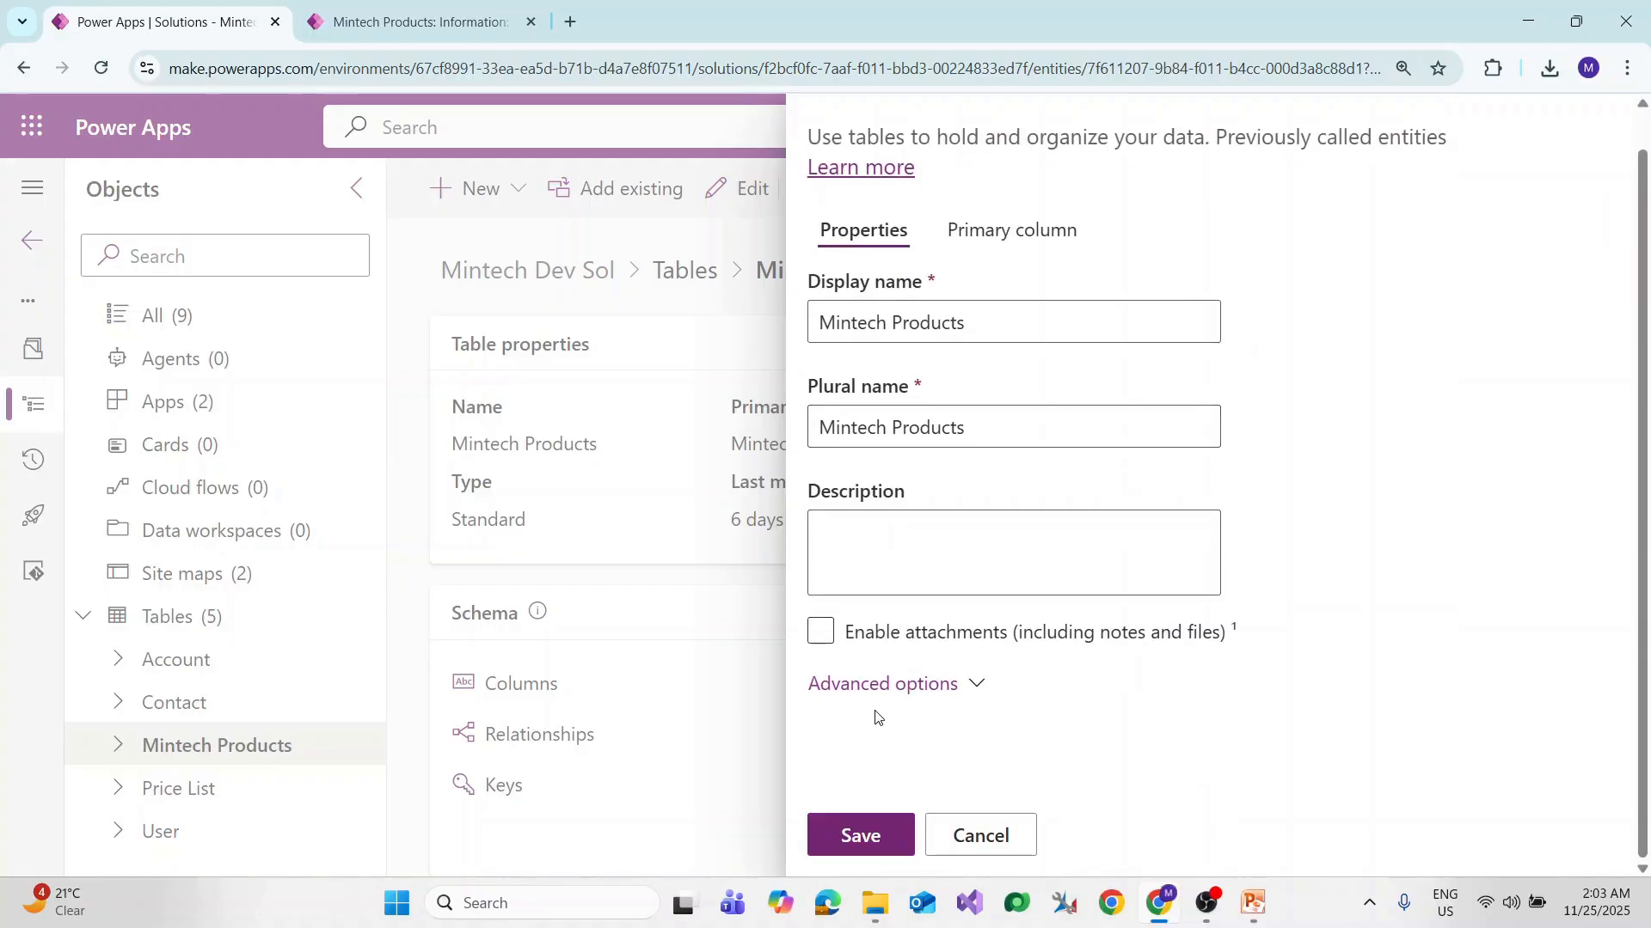
pyautogui.click(983, 688)
pyautogui.scroll(-10, 1122, 592)
pyautogui.click(1248, 561)
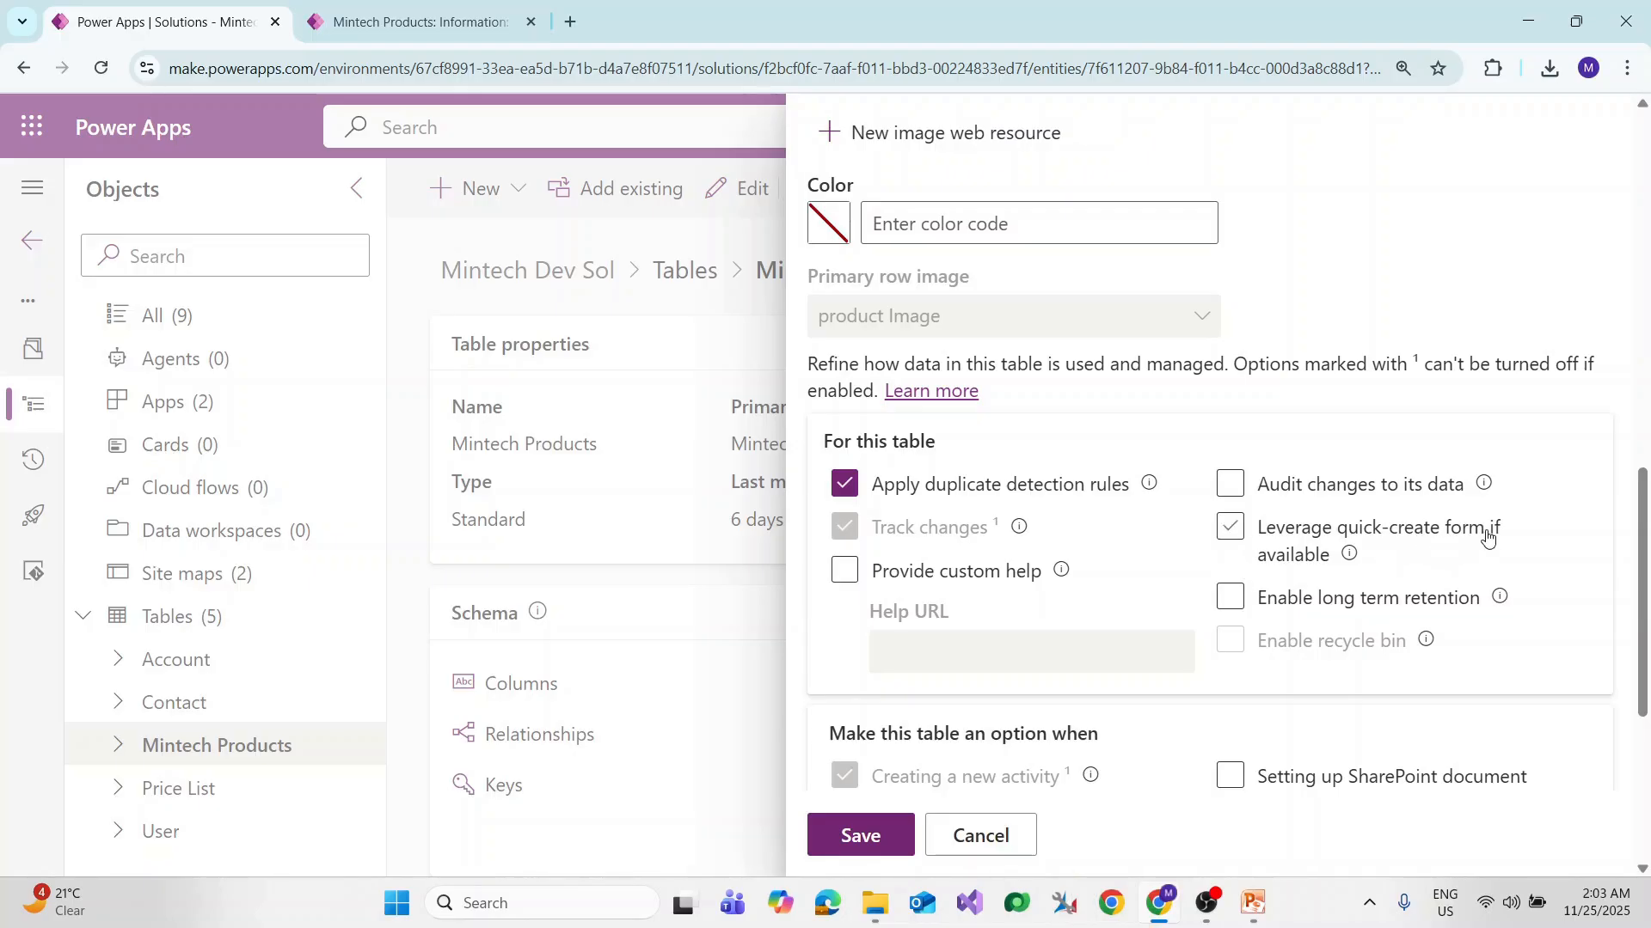
pyautogui.click(1231, 529)
pyautogui.scroll(-4, 1243, 473)
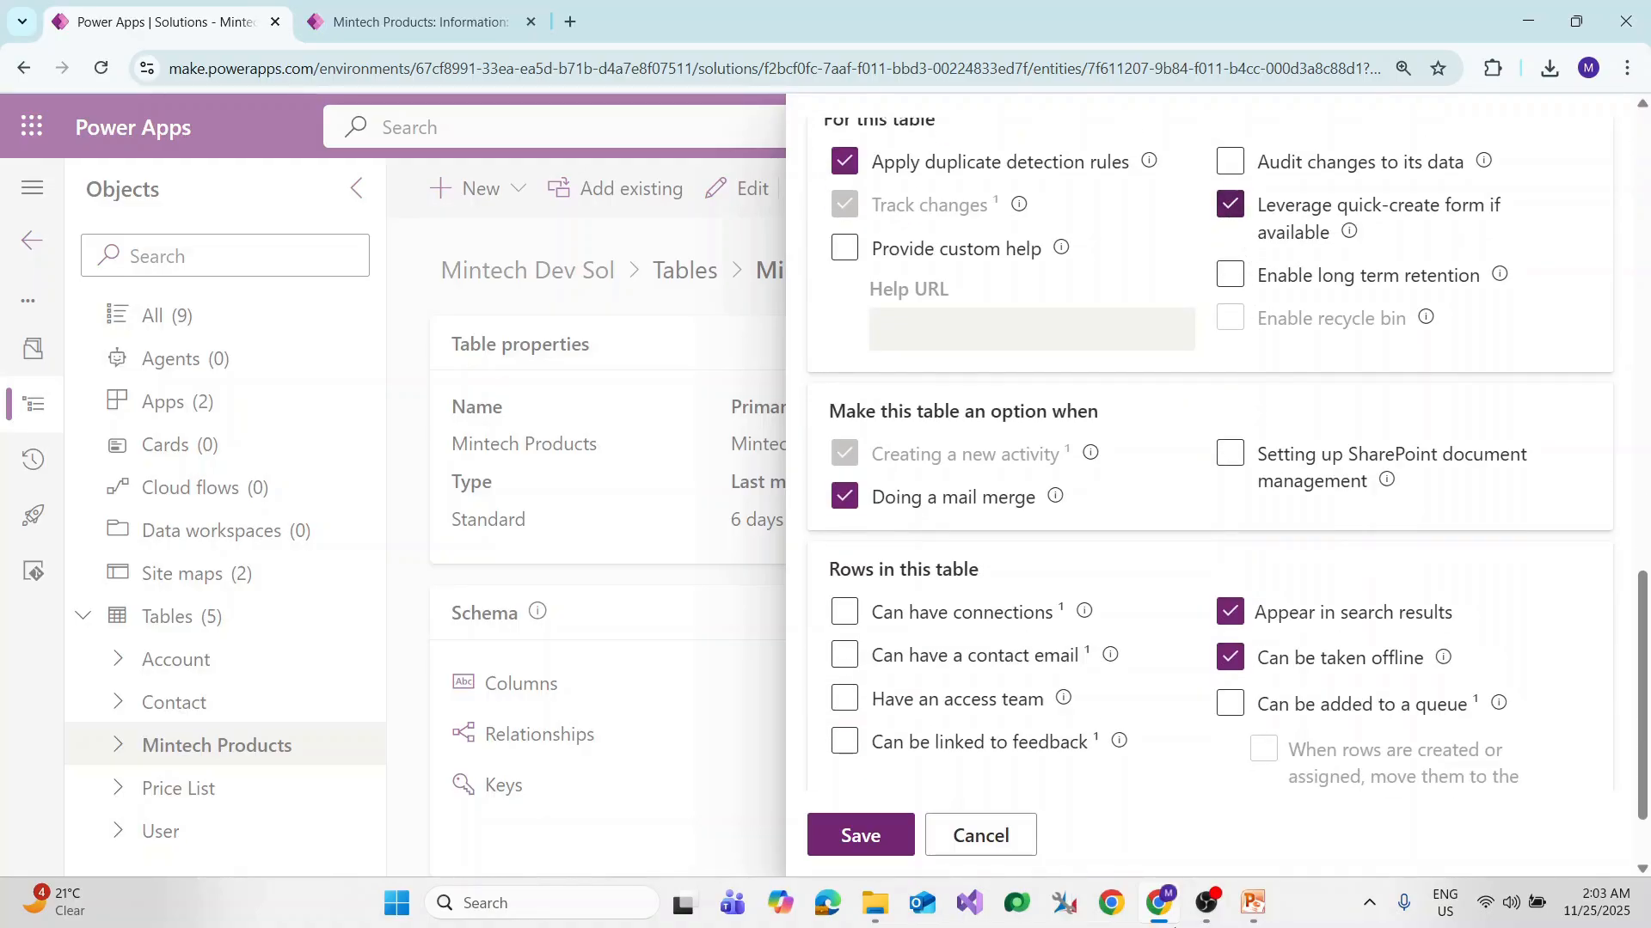
pyautogui.click(861, 836)
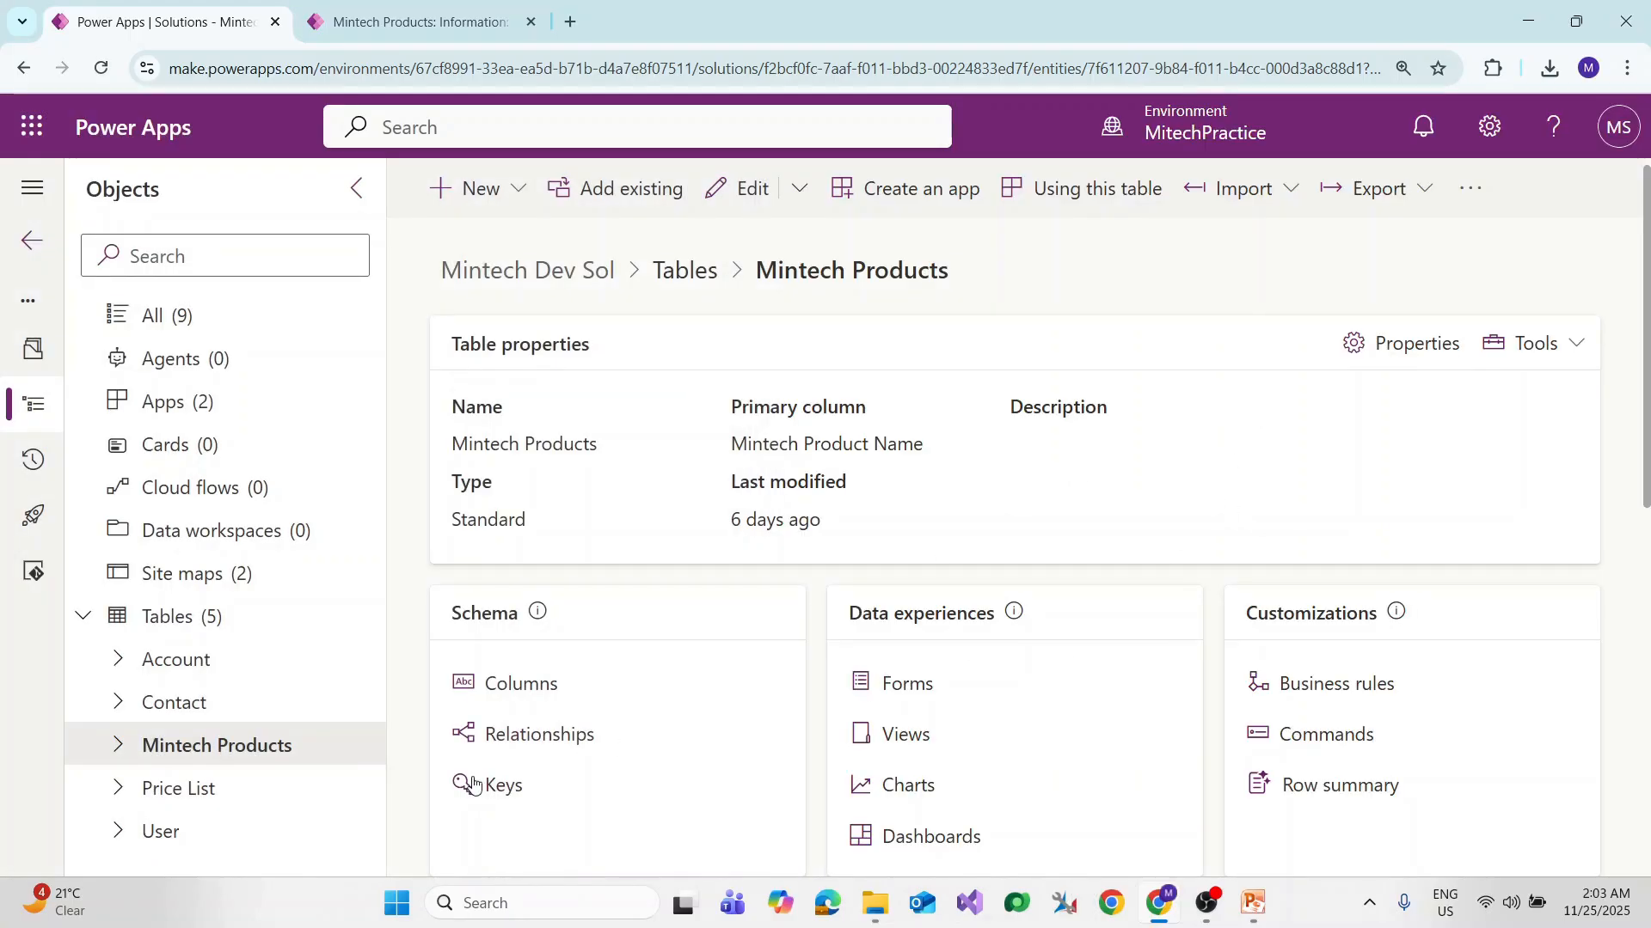
# Step: Reopen the Mintech Products properties to verify the quick-create option, save again, and expand the table
pyautogui.click(1398, 343)
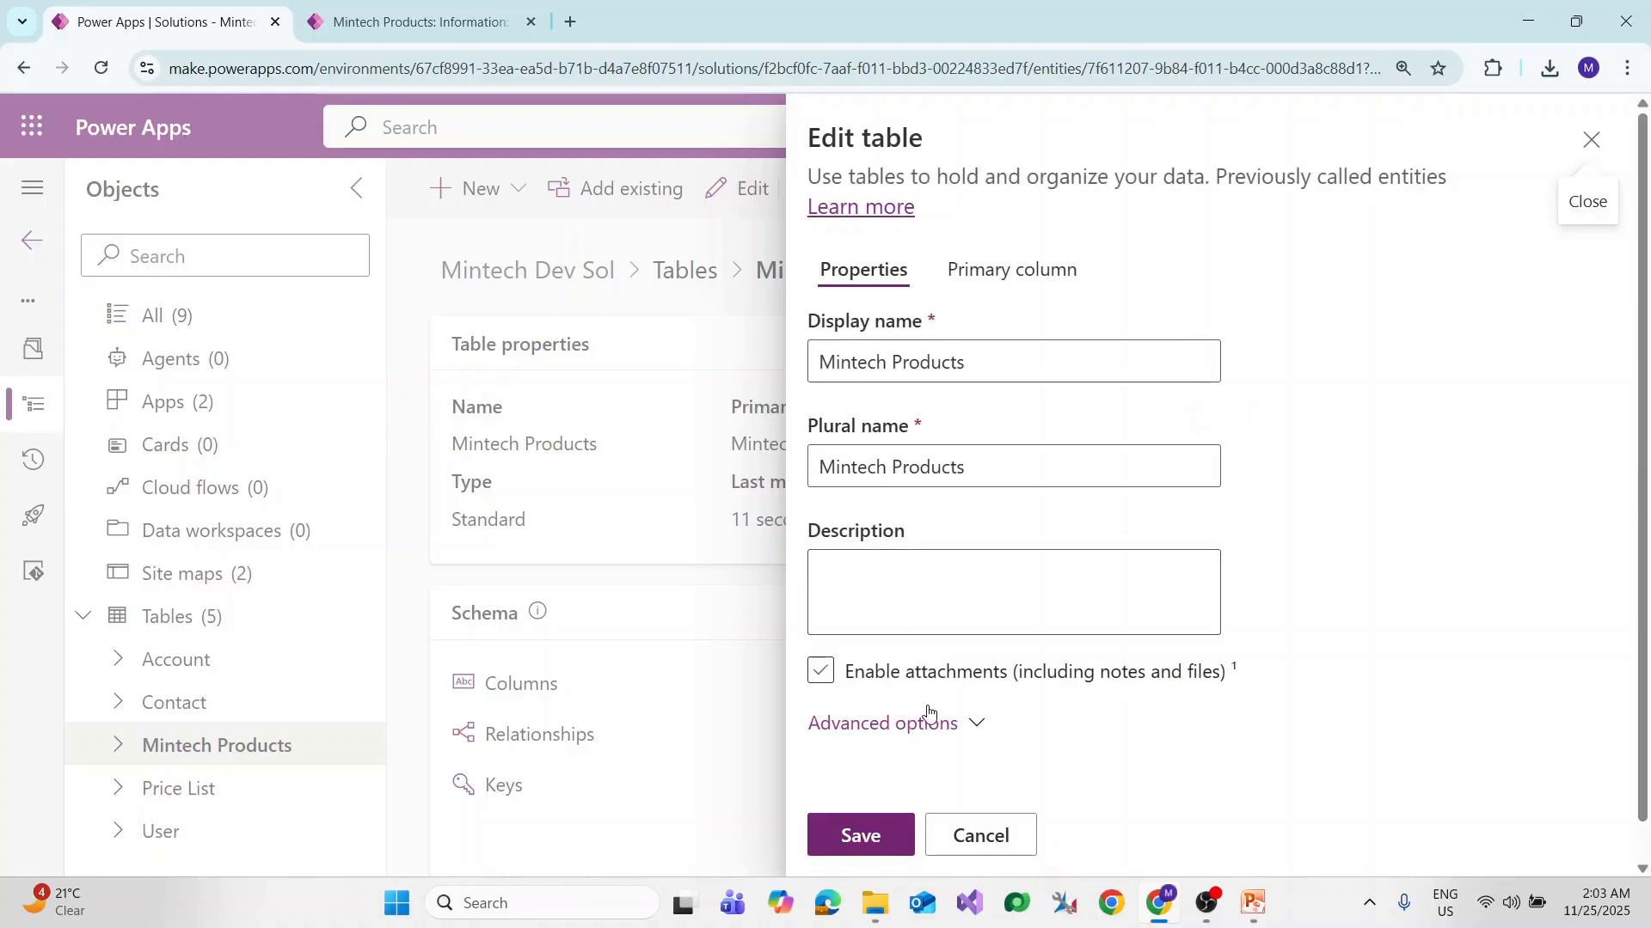
pyautogui.click(978, 727)
pyautogui.scroll(-5, 1416, 660)
pyautogui.scroll(-6, 1416, 661)
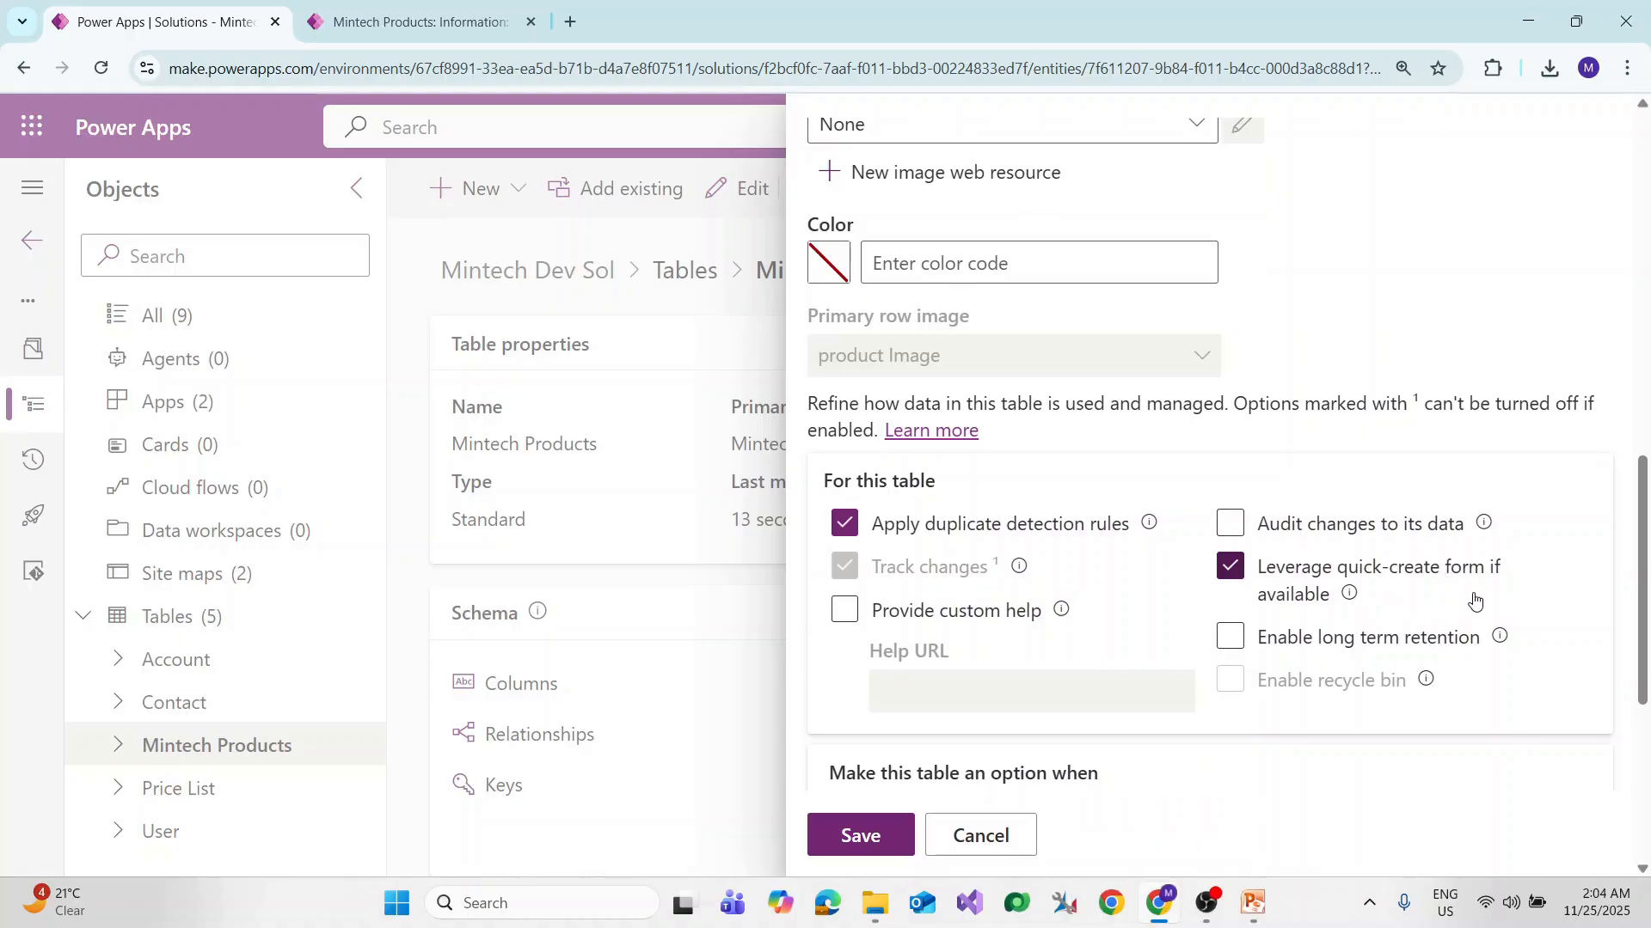
pyautogui.scroll(-5, 1475, 599)
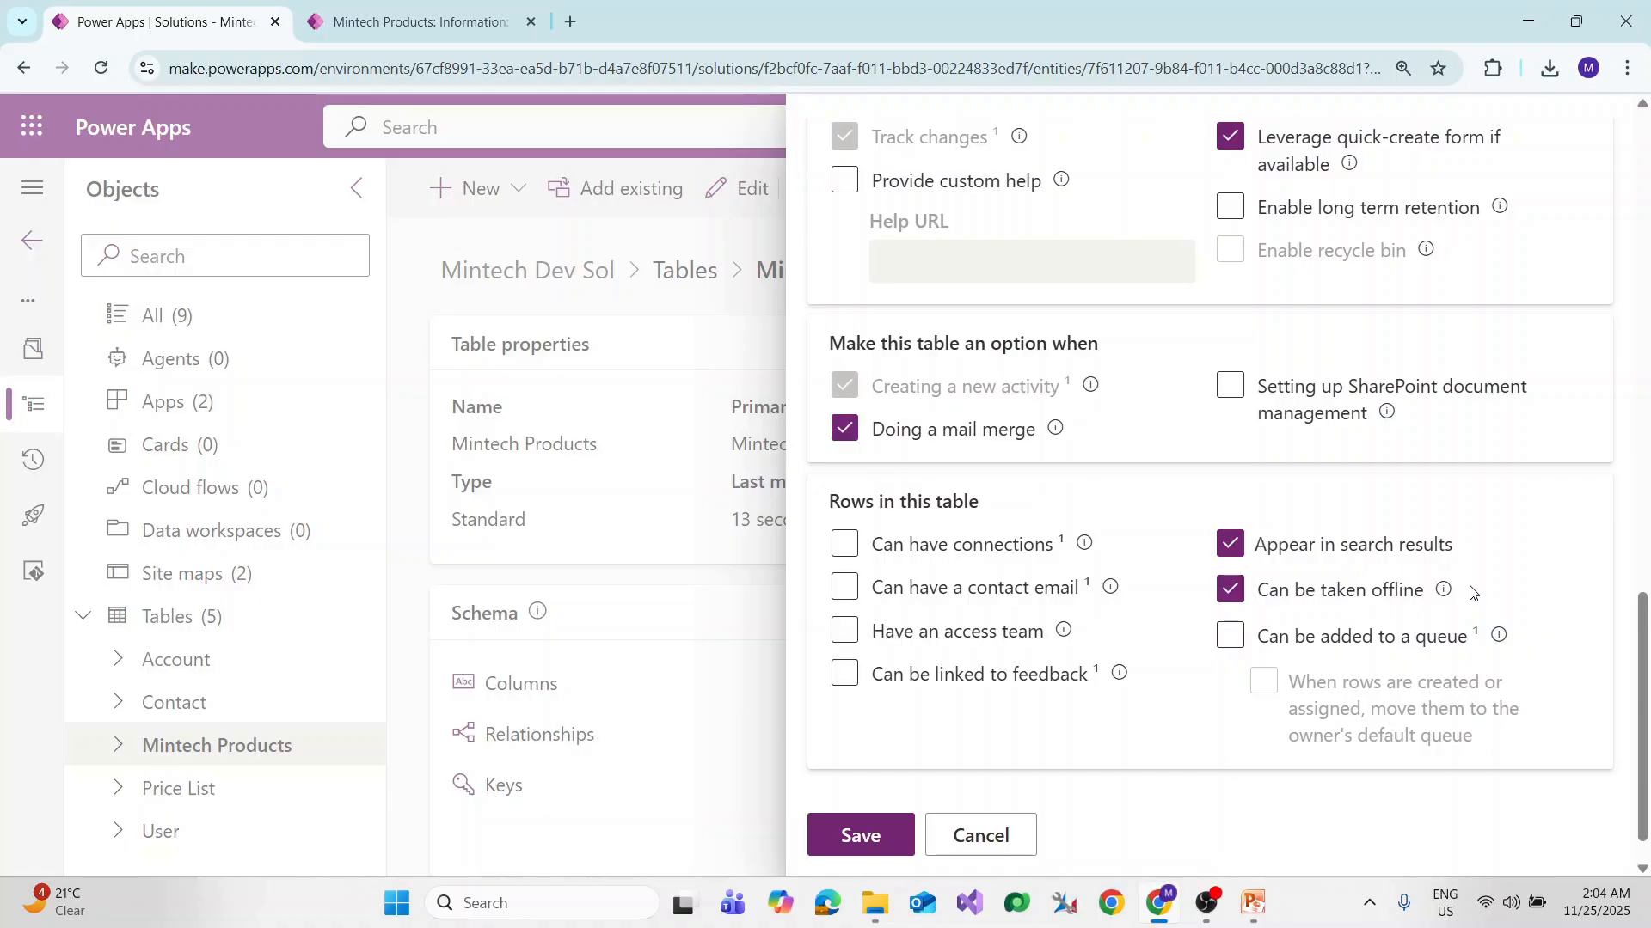
pyautogui.scroll(-1, 1470, 591)
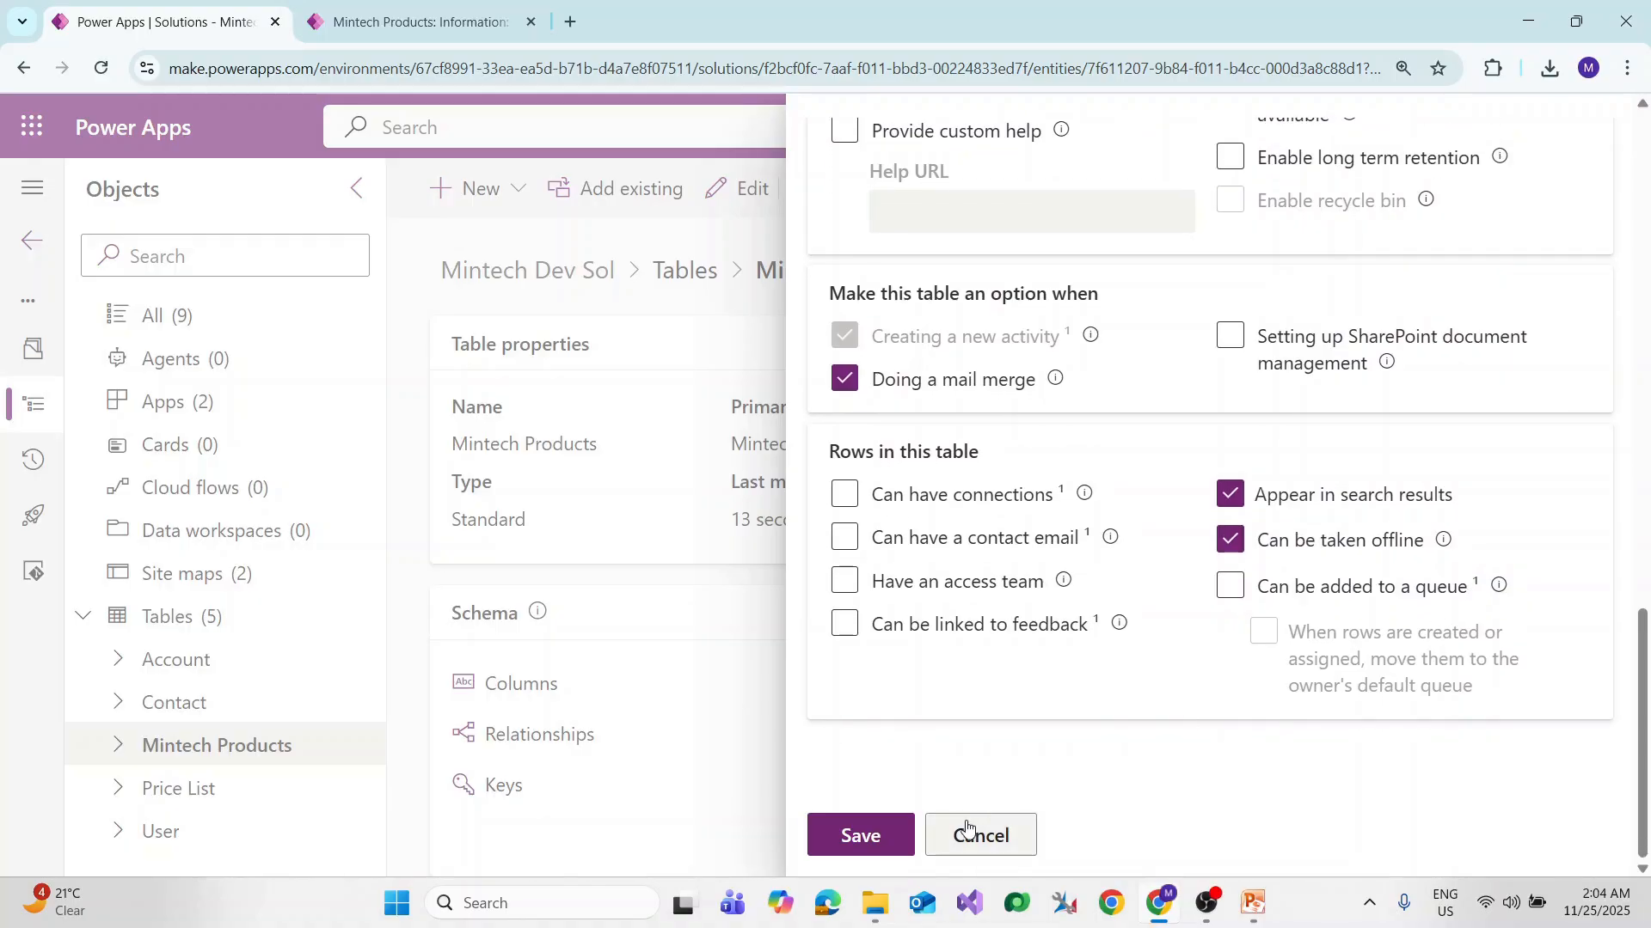
pyautogui.click(855, 837)
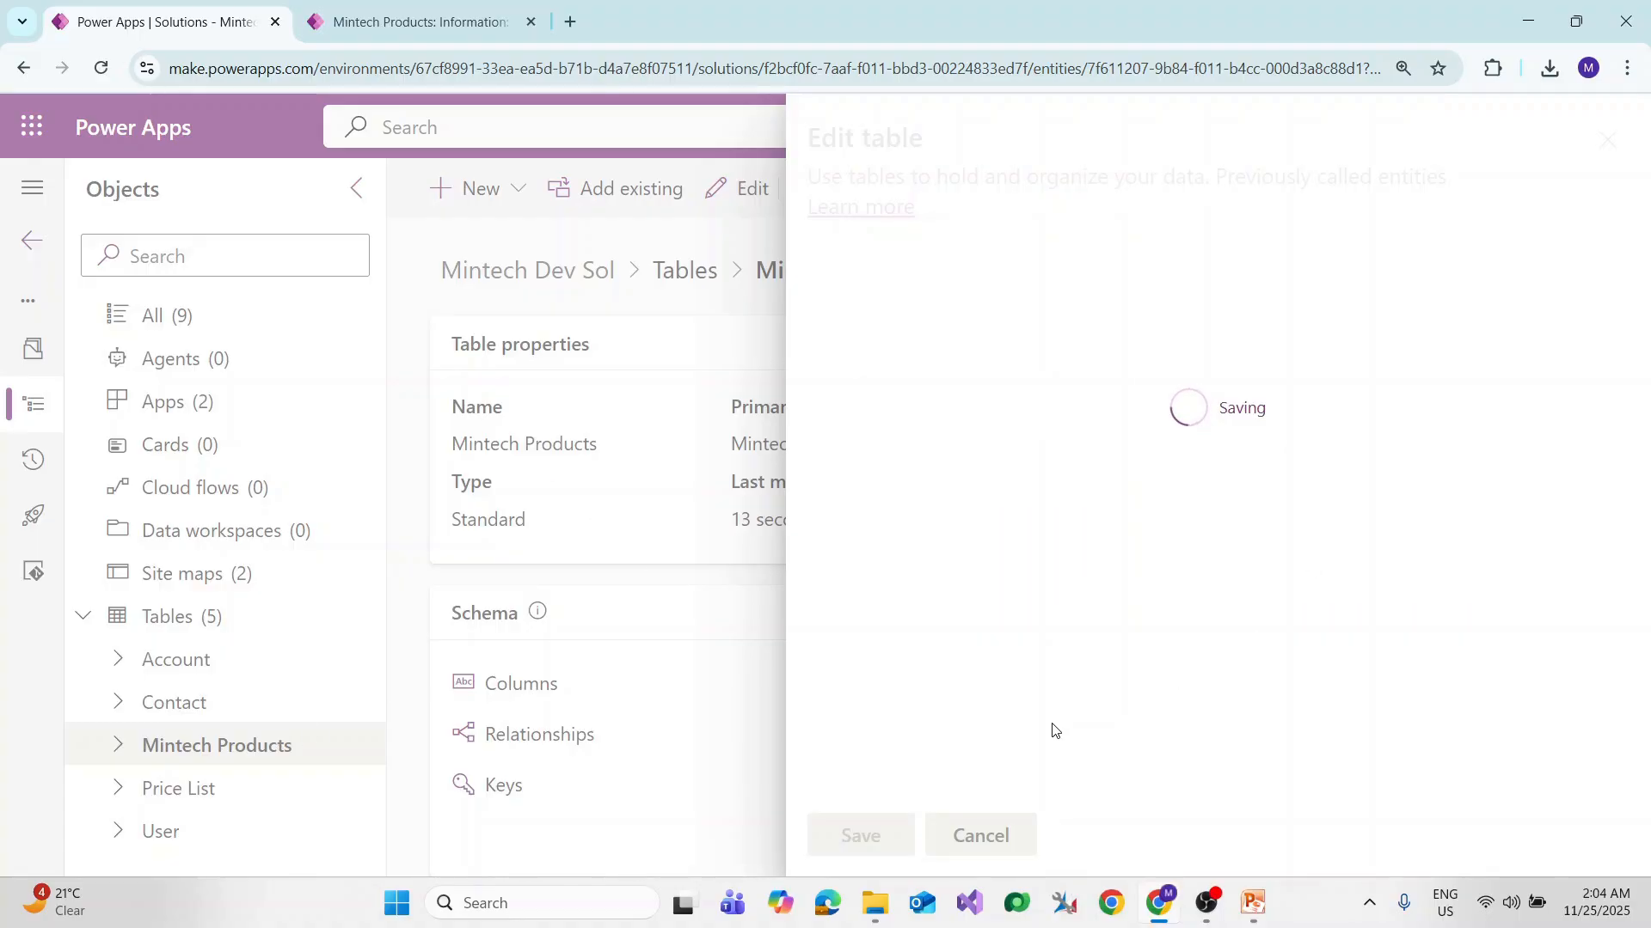
pyautogui.click(112, 748)
pyautogui.scroll(-3, 110, 751)
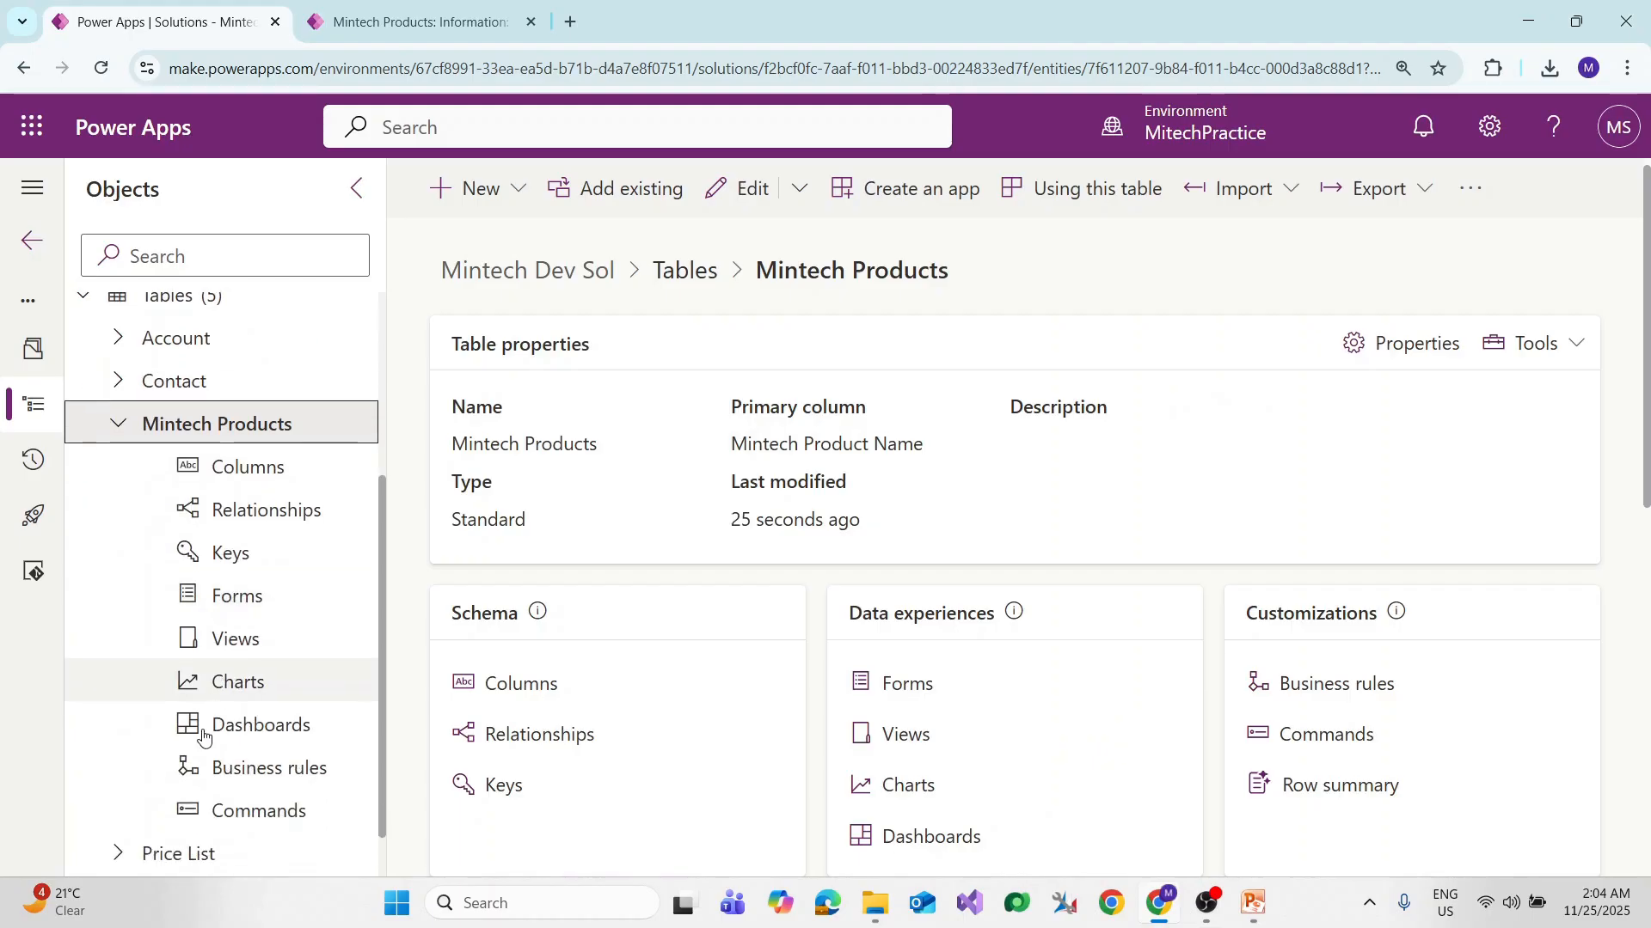
# Step: Add a new Quick create form named 'Mintech Product QCF' from the Mintech Products Forms list
pyautogui.click(246, 595)
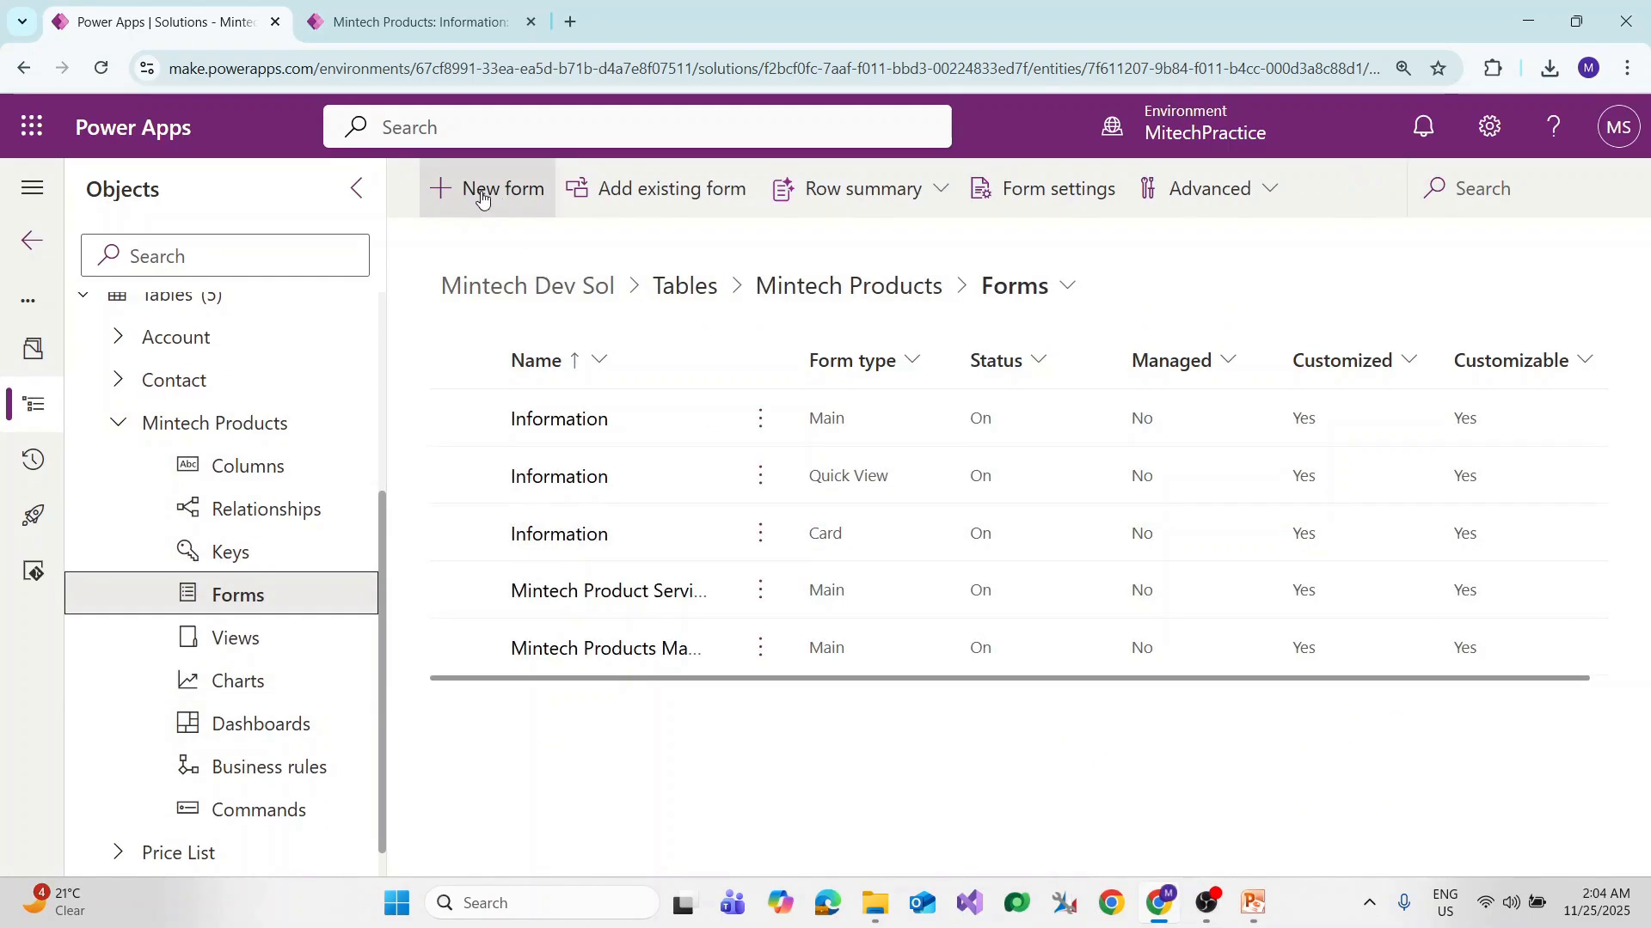
pyautogui.click(480, 194)
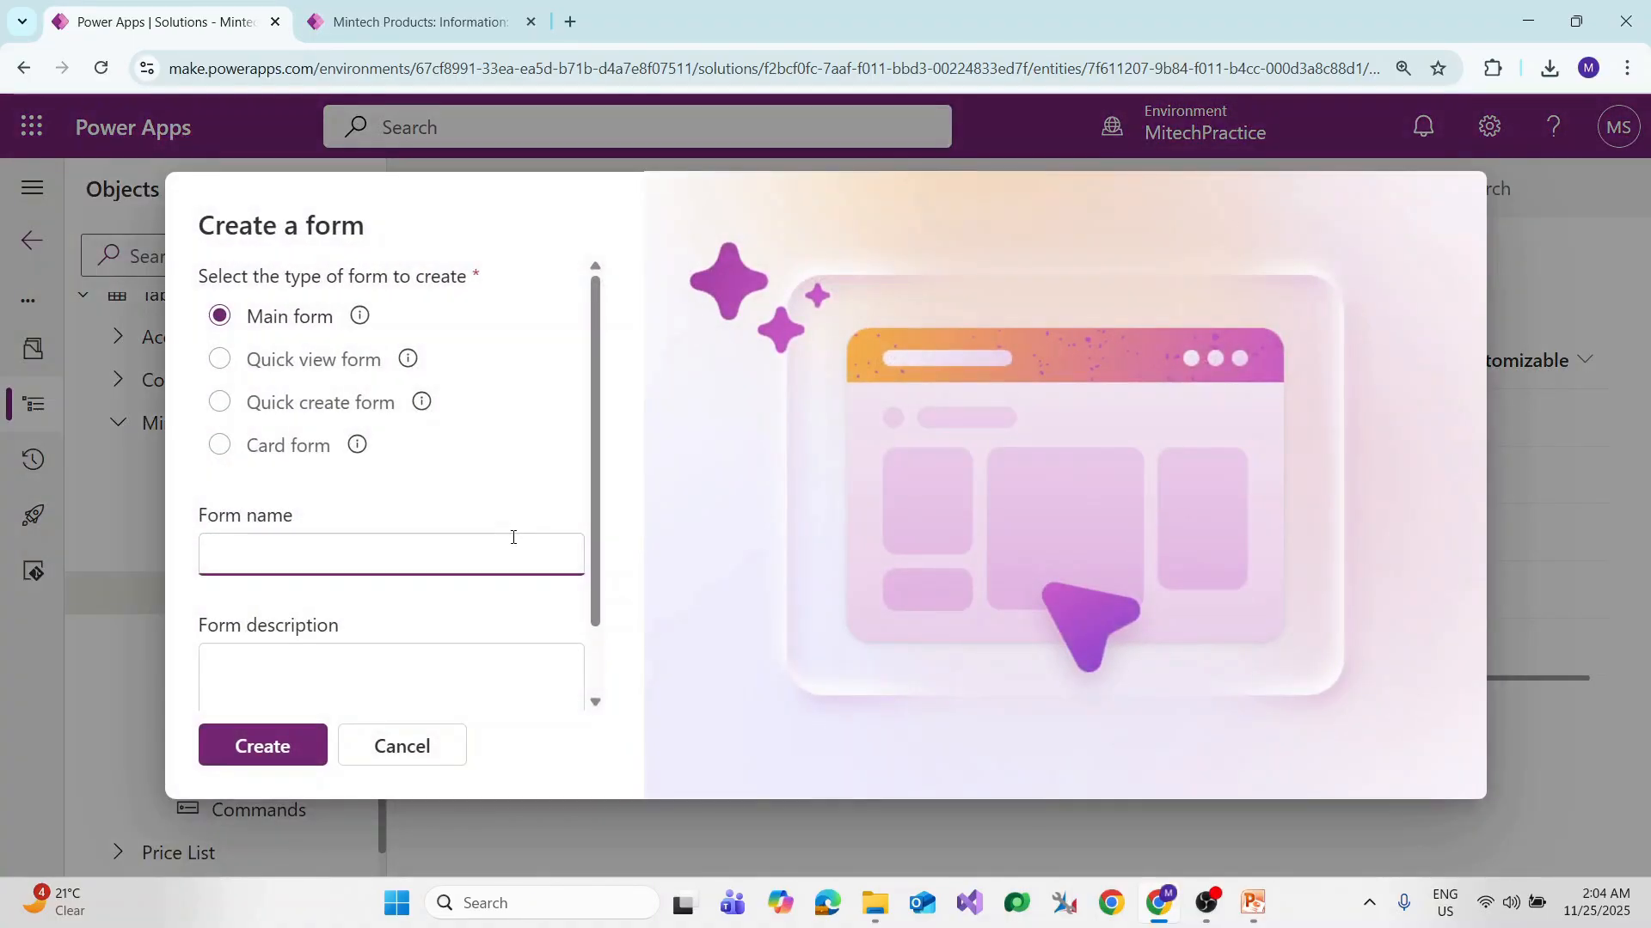
pyautogui.click(322, 408)
pyautogui.click(335, 557)
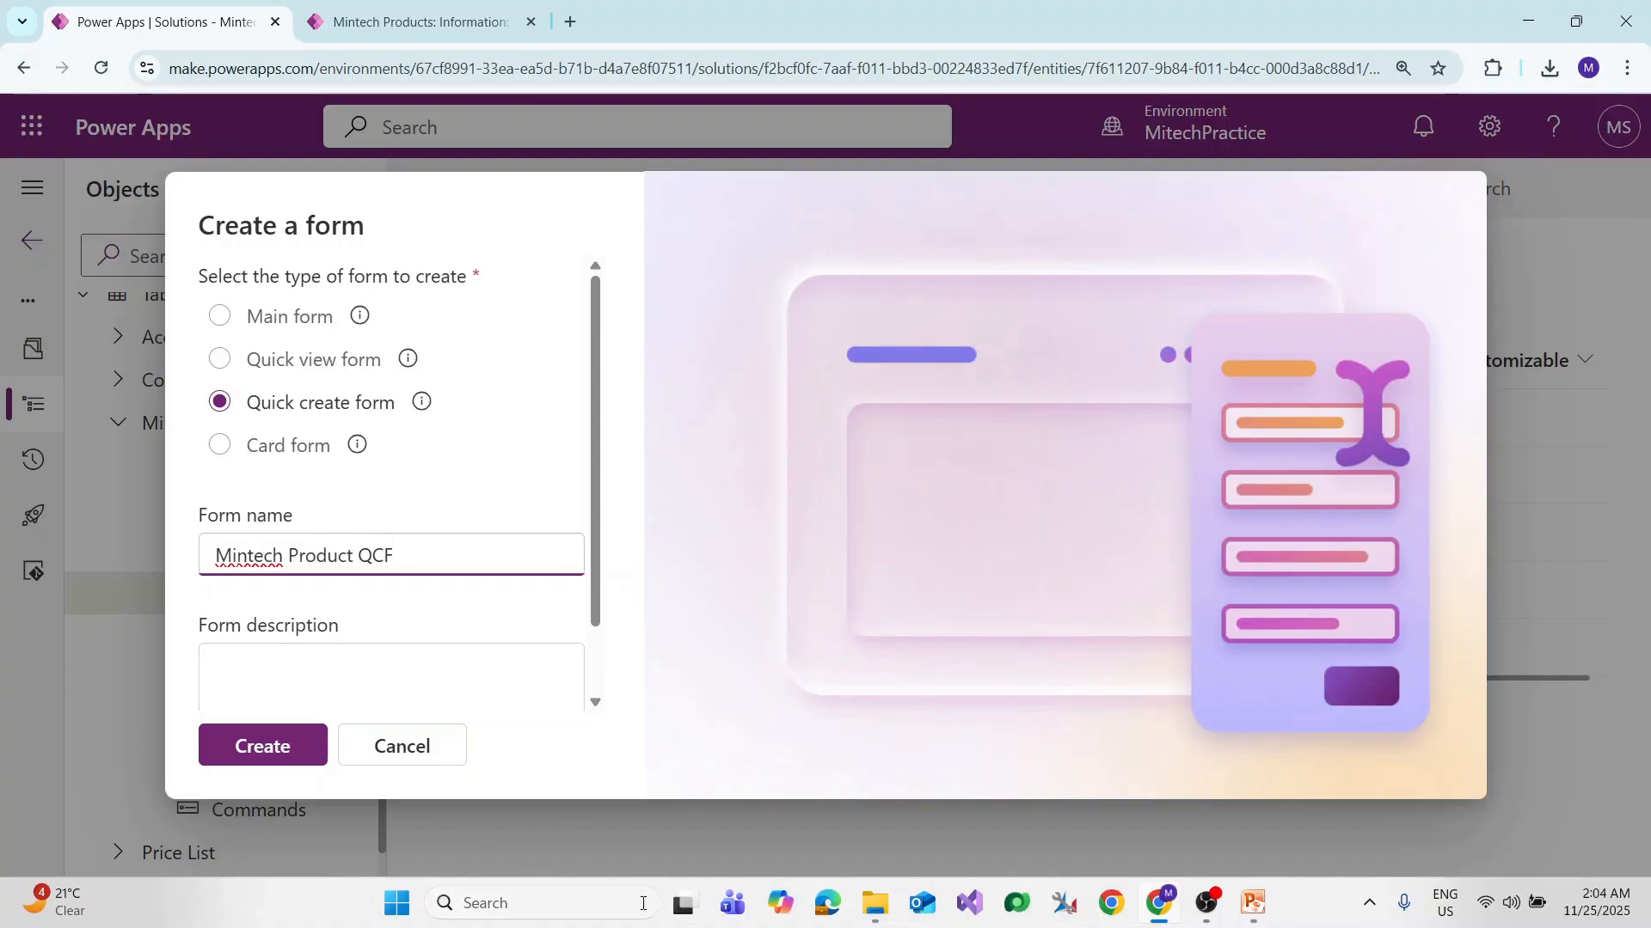
pyautogui.click(263, 748)
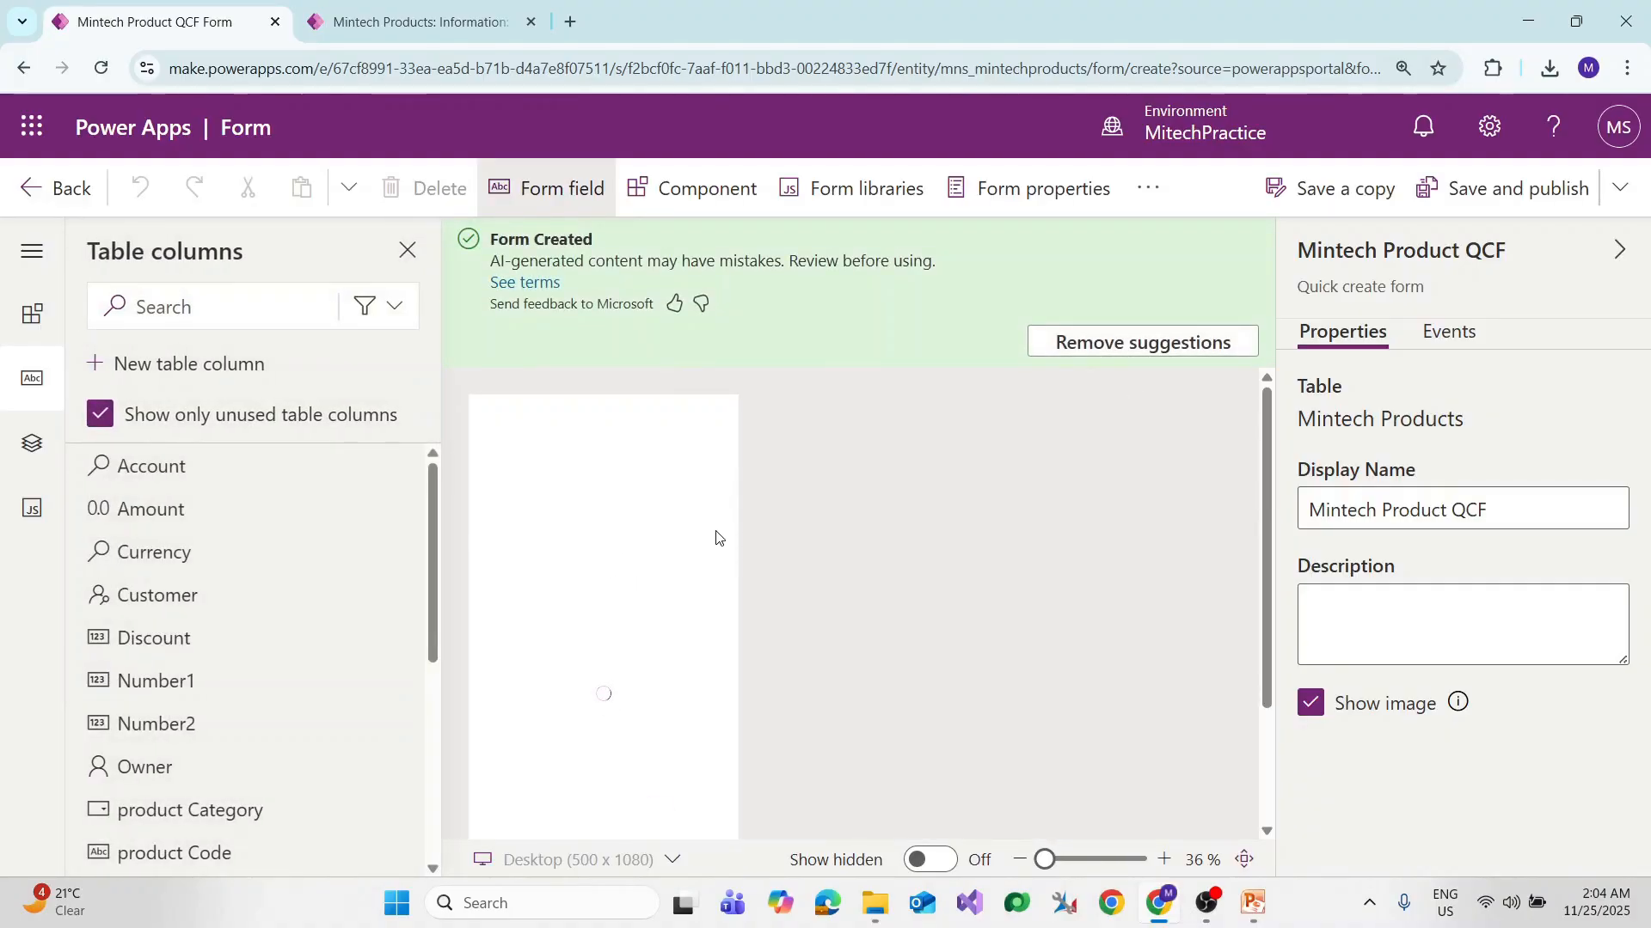
# Step: Check the Product Name, Description, Price and Launch Date fields, then save and publish Mintech Product QCF
pyautogui.click(1620, 251)
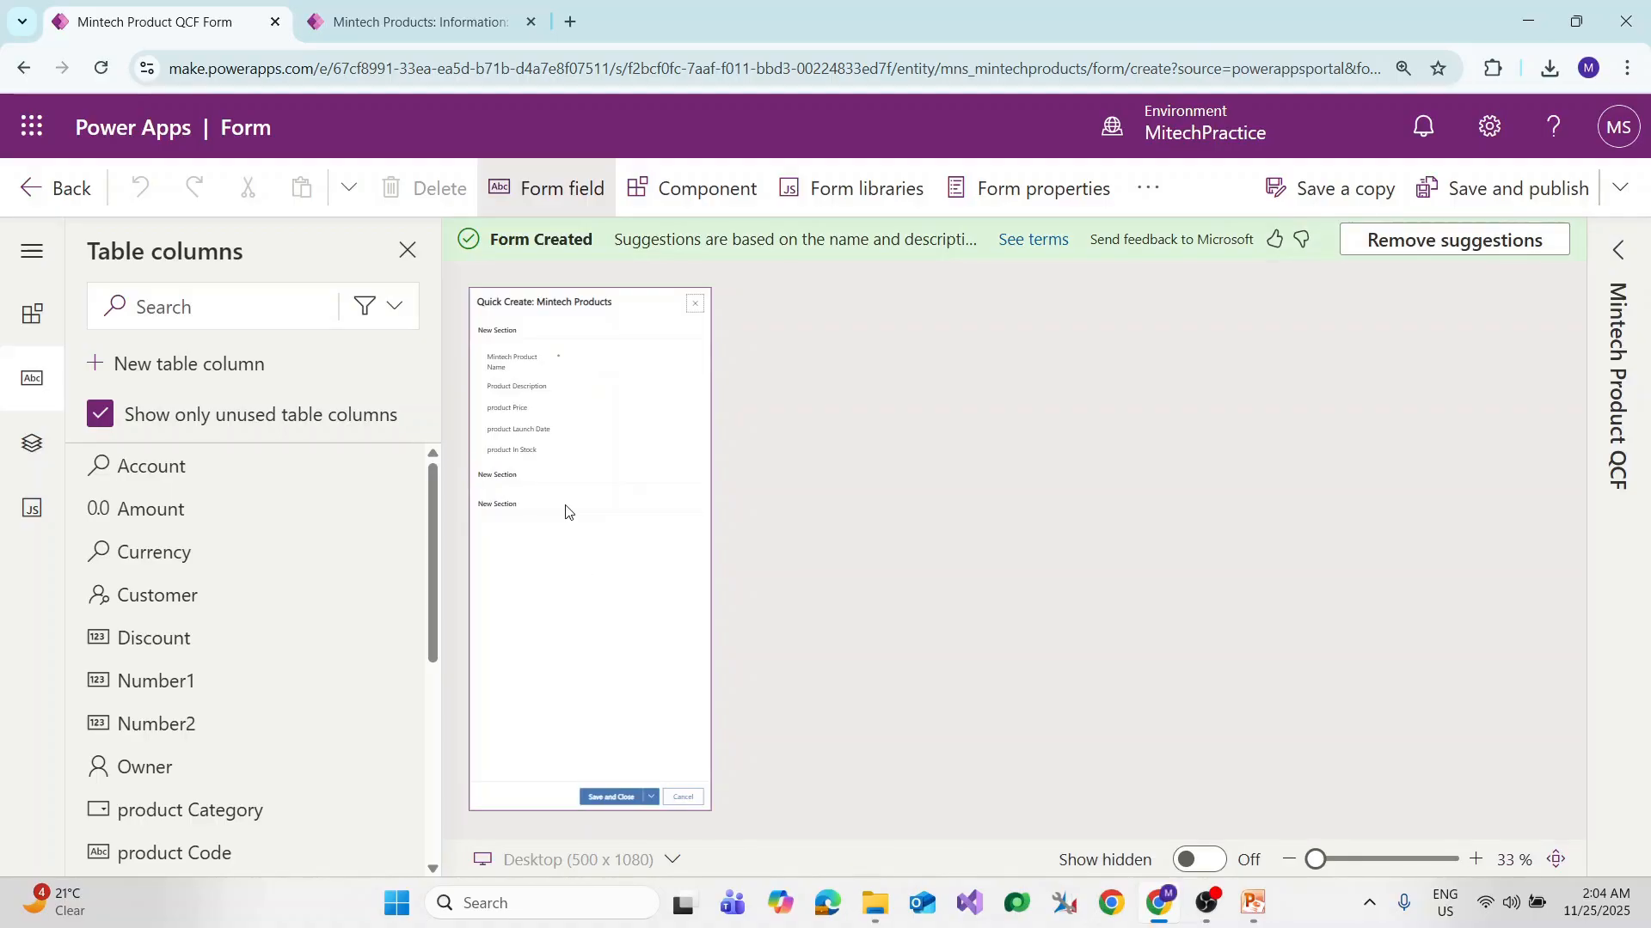
pyautogui.hotkey('ctrl', '+')
pyautogui.hotkey('ctrl', '+')
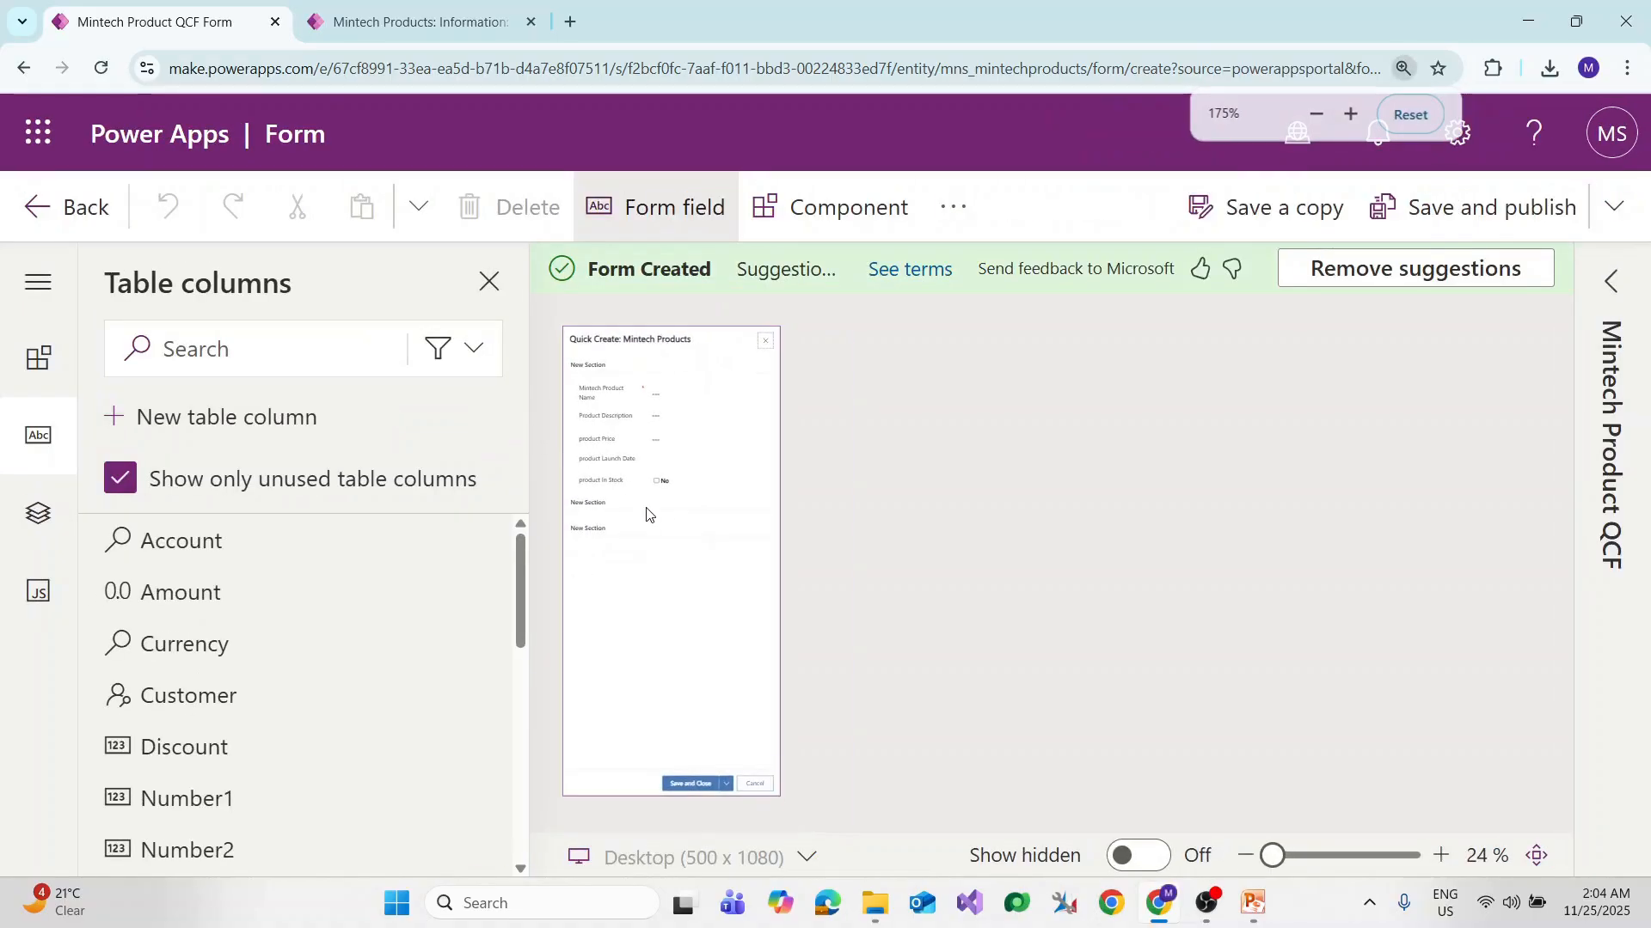
pyautogui.hotkey('ctrl', '-')
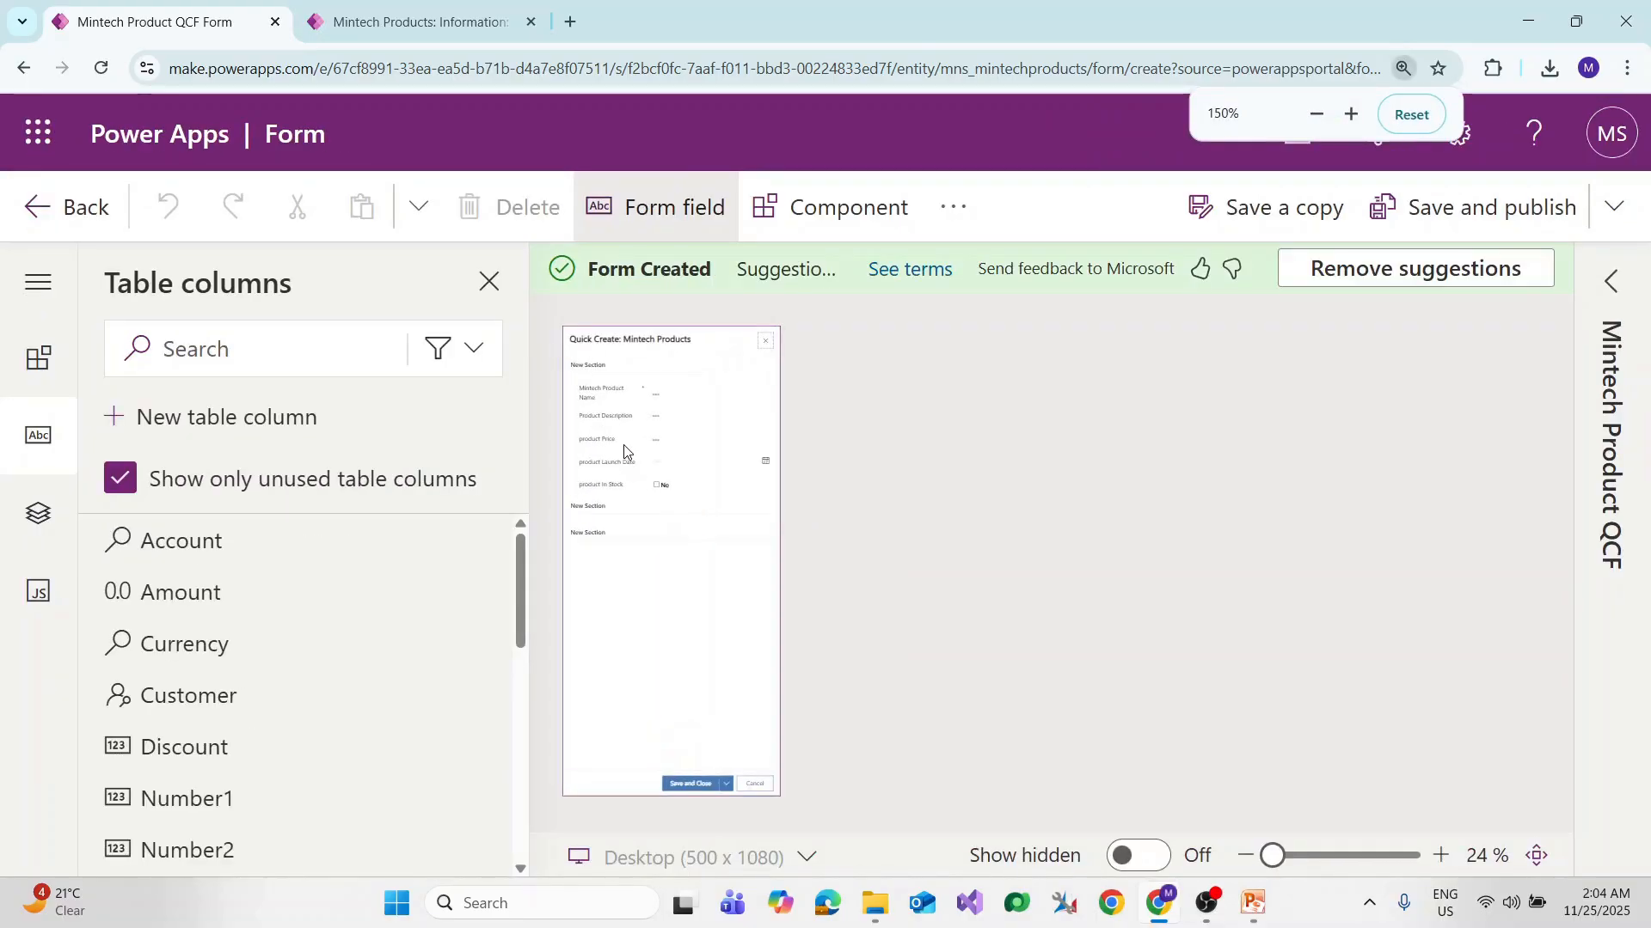
pyautogui.click(616, 398)
pyautogui.click(633, 421)
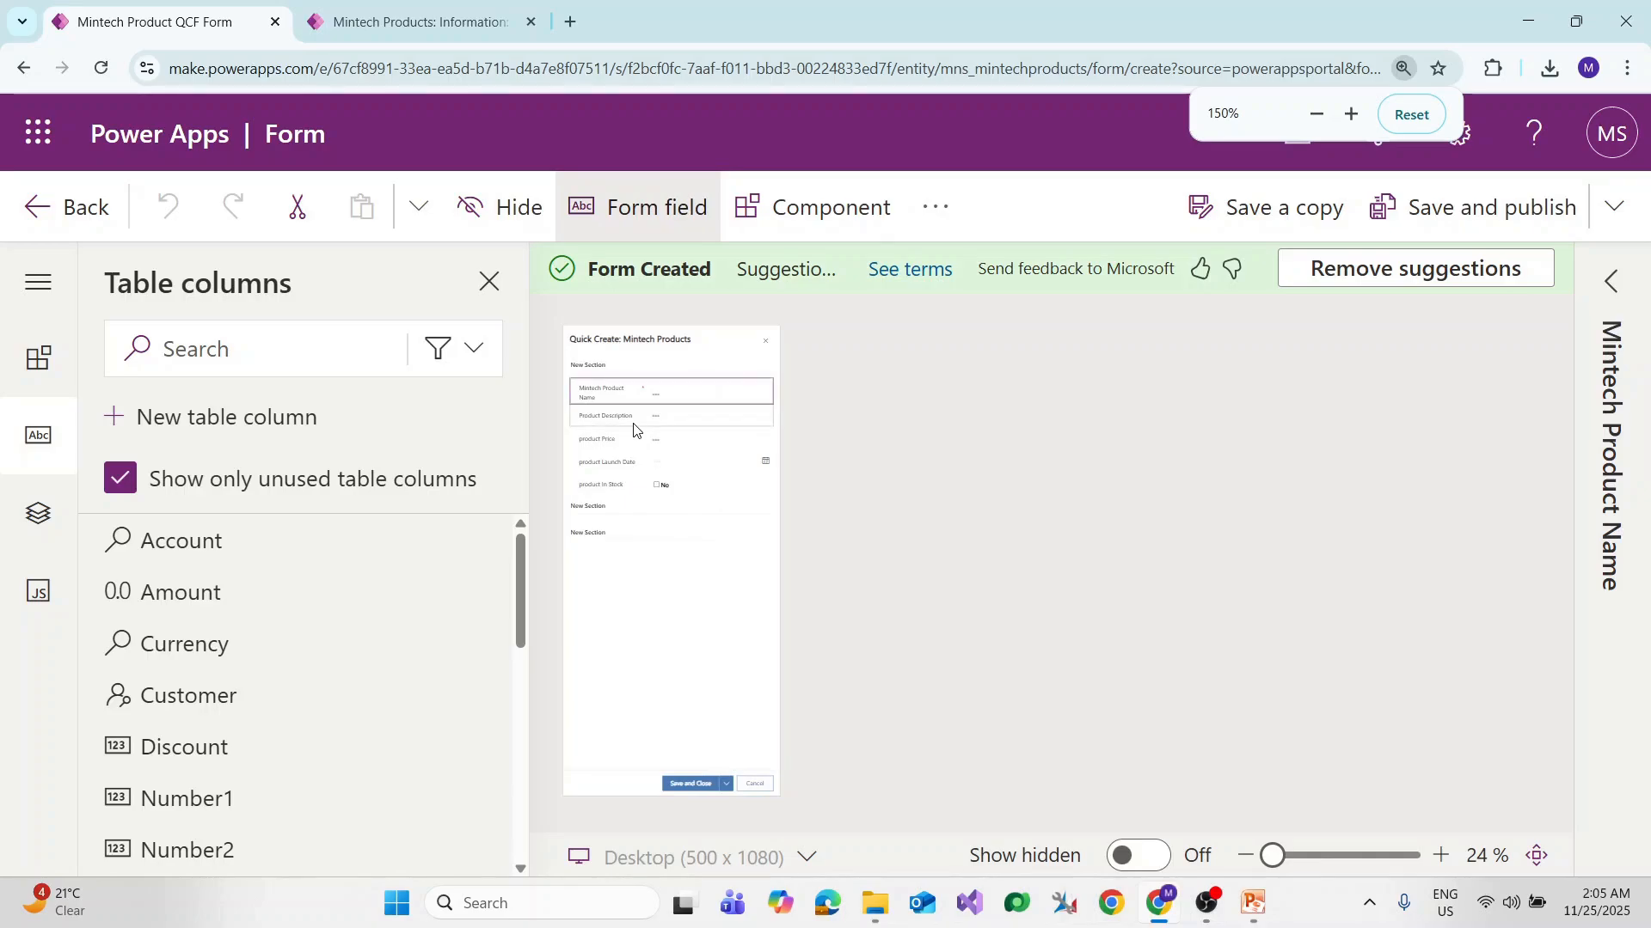
pyautogui.click(622, 442)
pyautogui.click(612, 464)
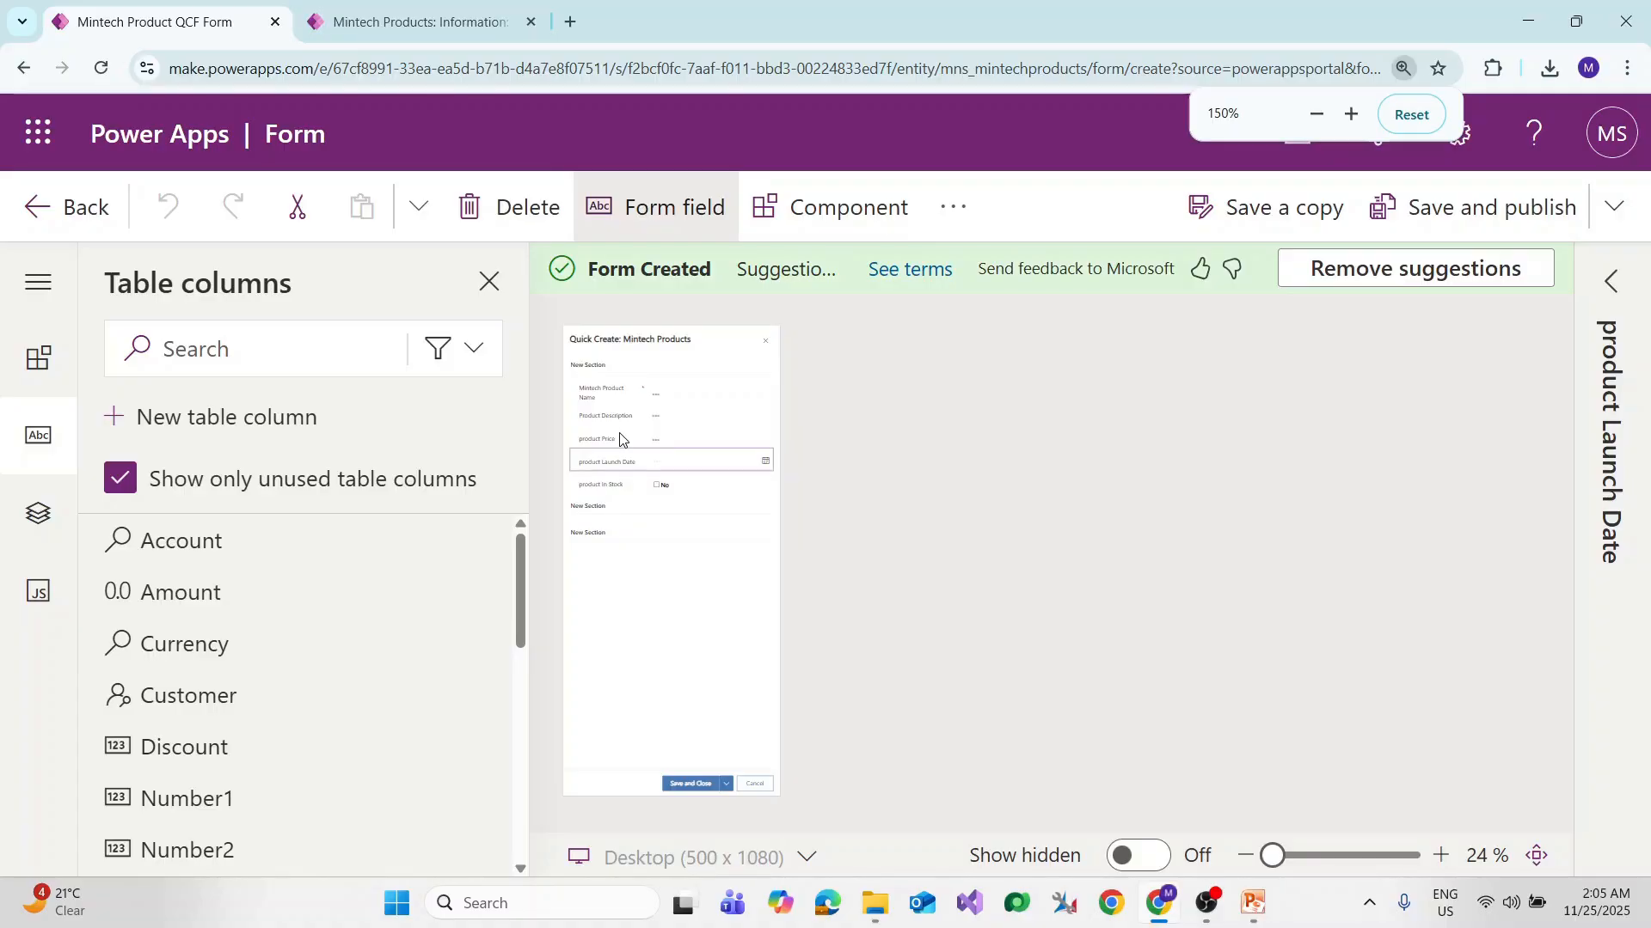
pyautogui.click(1471, 224)
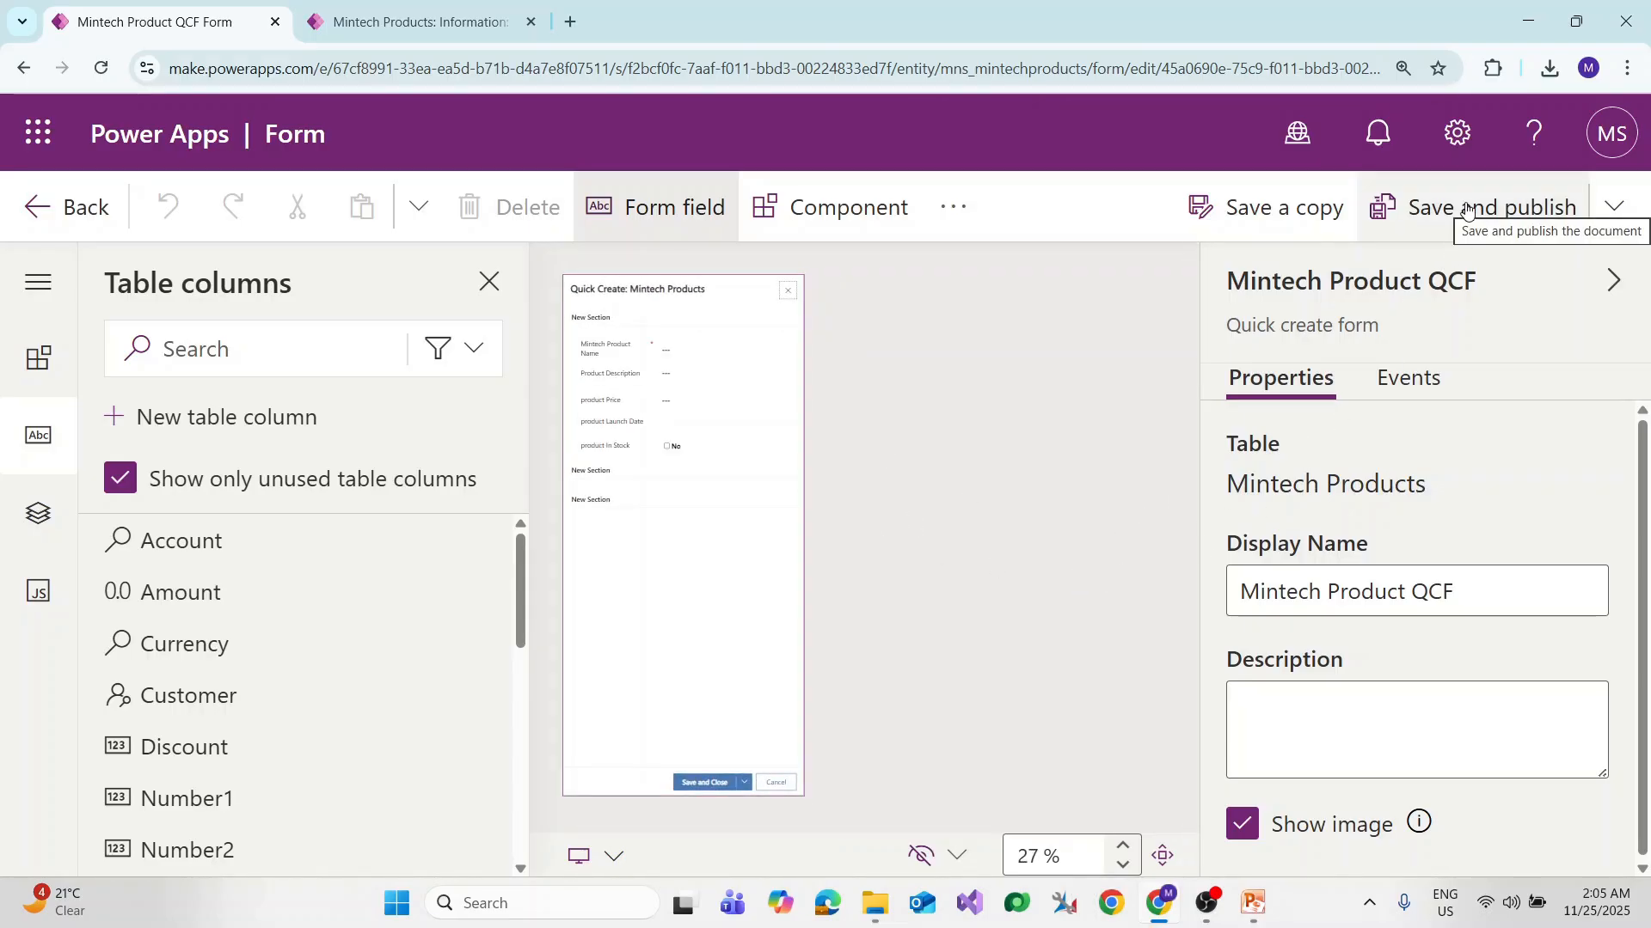
# Step: Go back to the Mintech Products forms list and publish the table through Advanced > Publish table
pyautogui.click(72, 208)
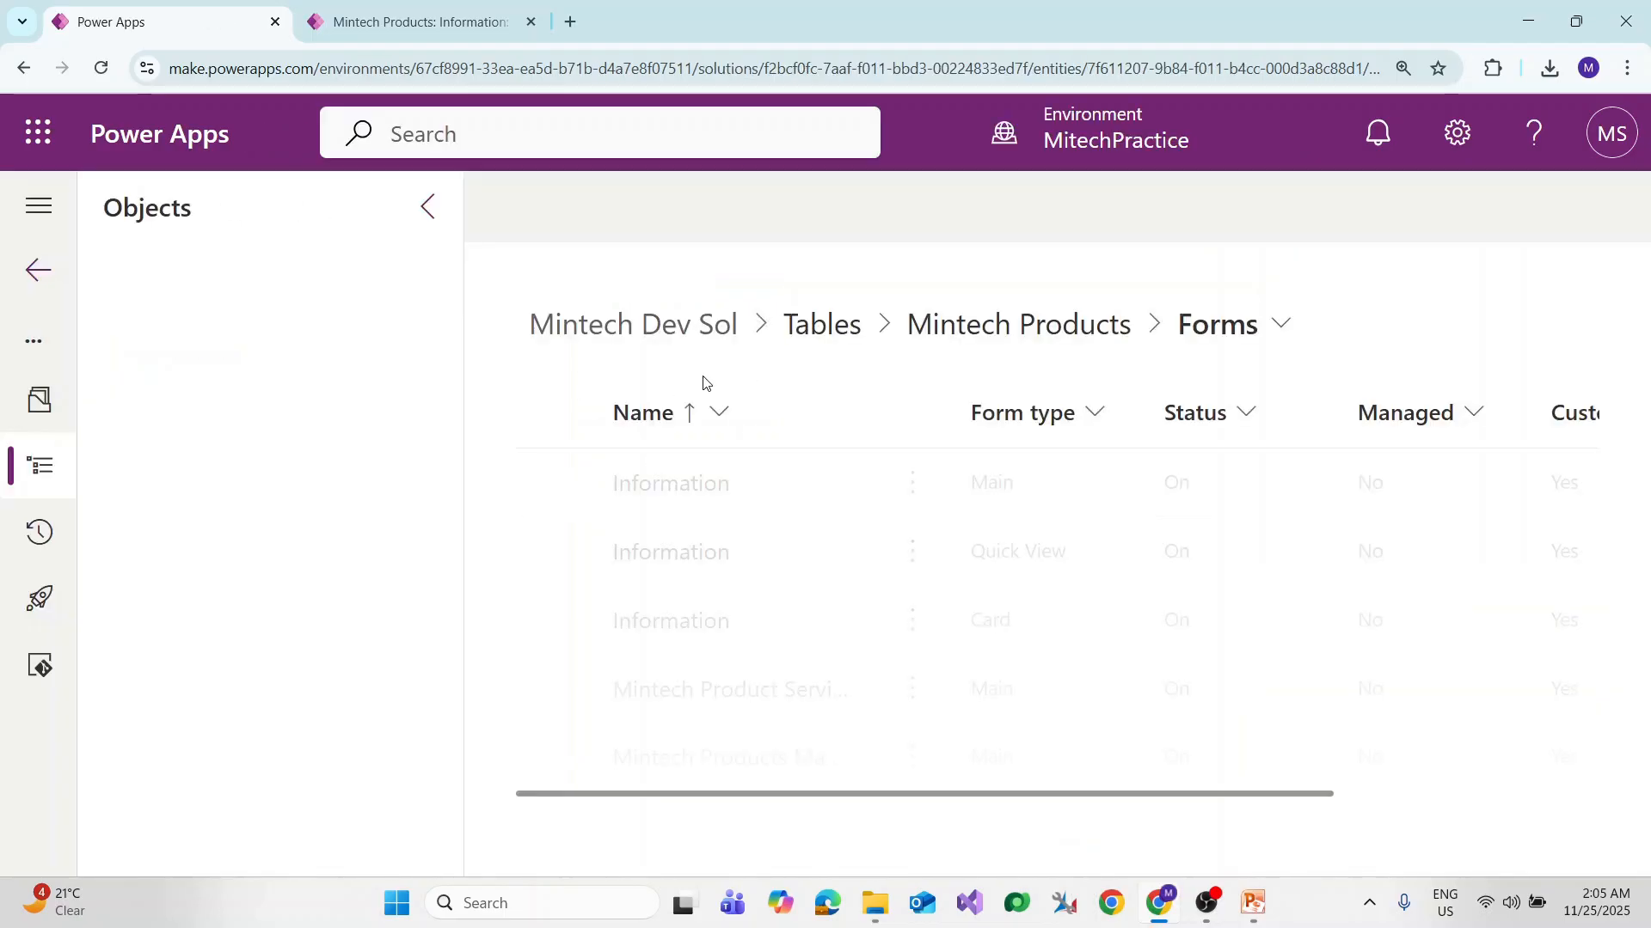
pyautogui.hotkey('ctrl', '-')
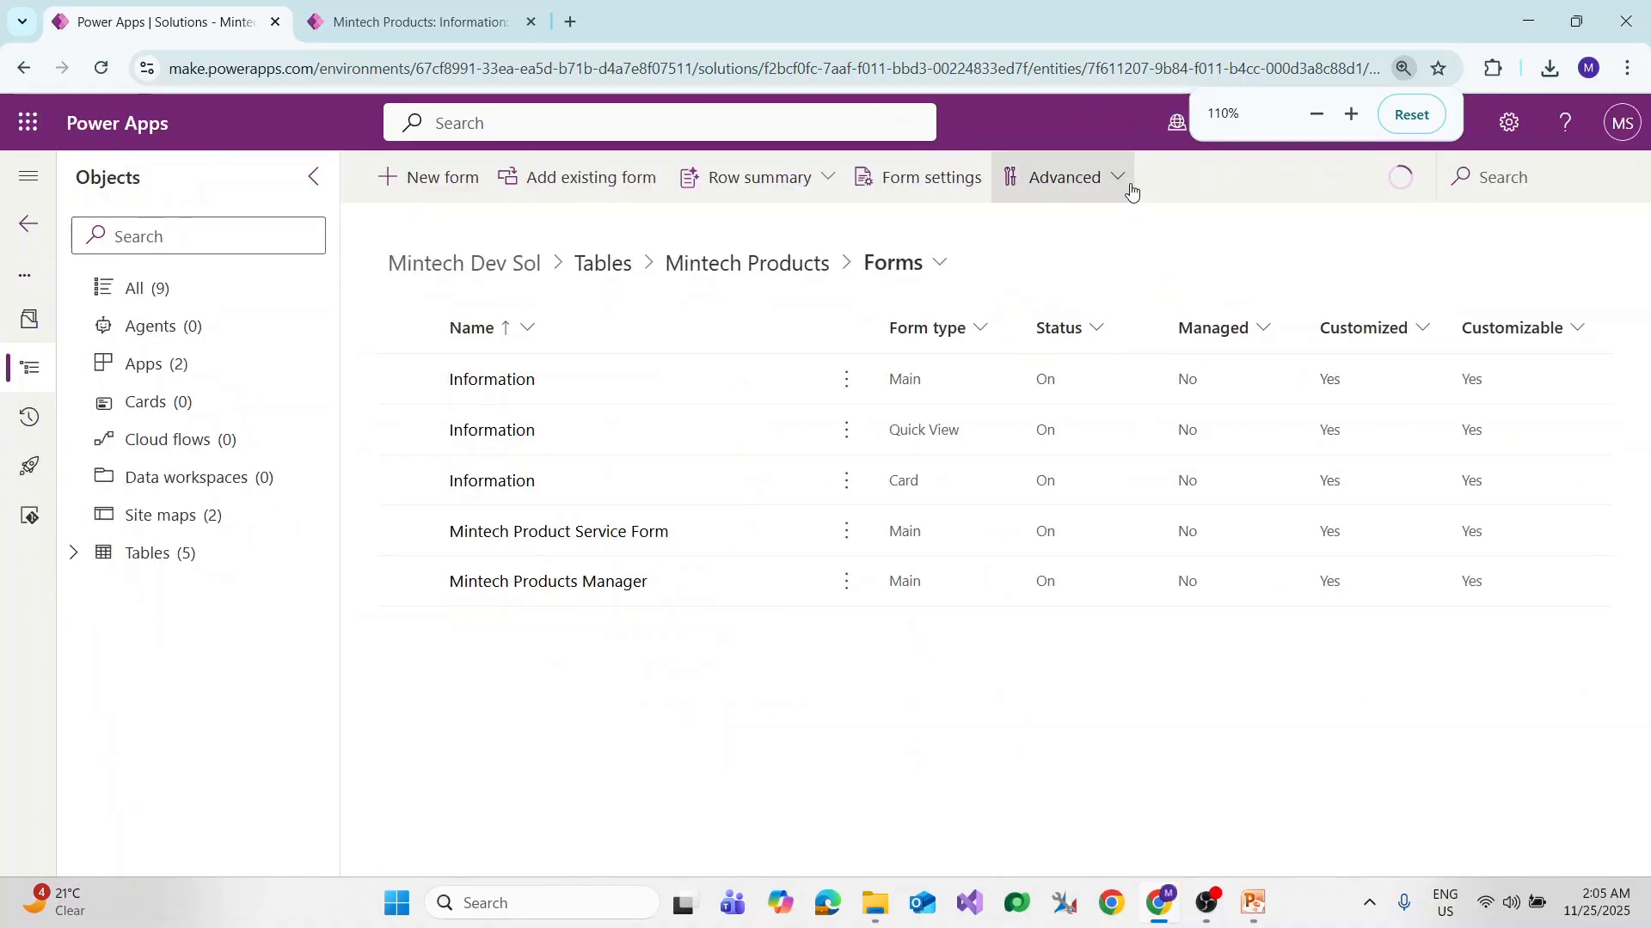
pyautogui.click(1120, 178)
pyautogui.click(1094, 226)
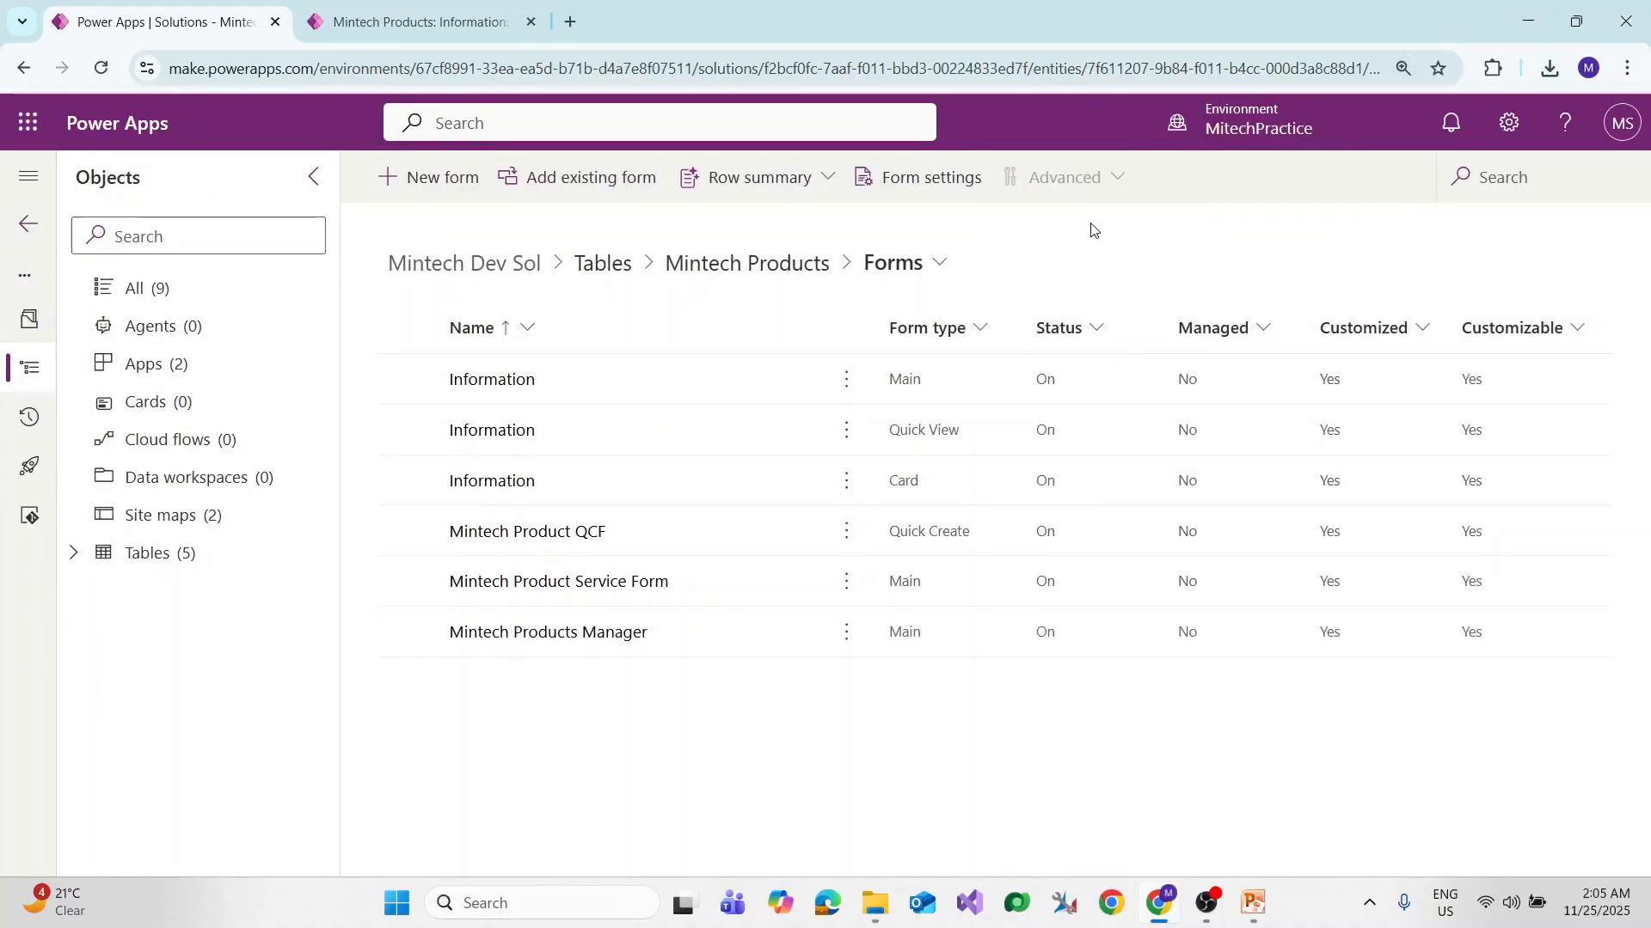
pyautogui.hotkey('ctrl', '+')
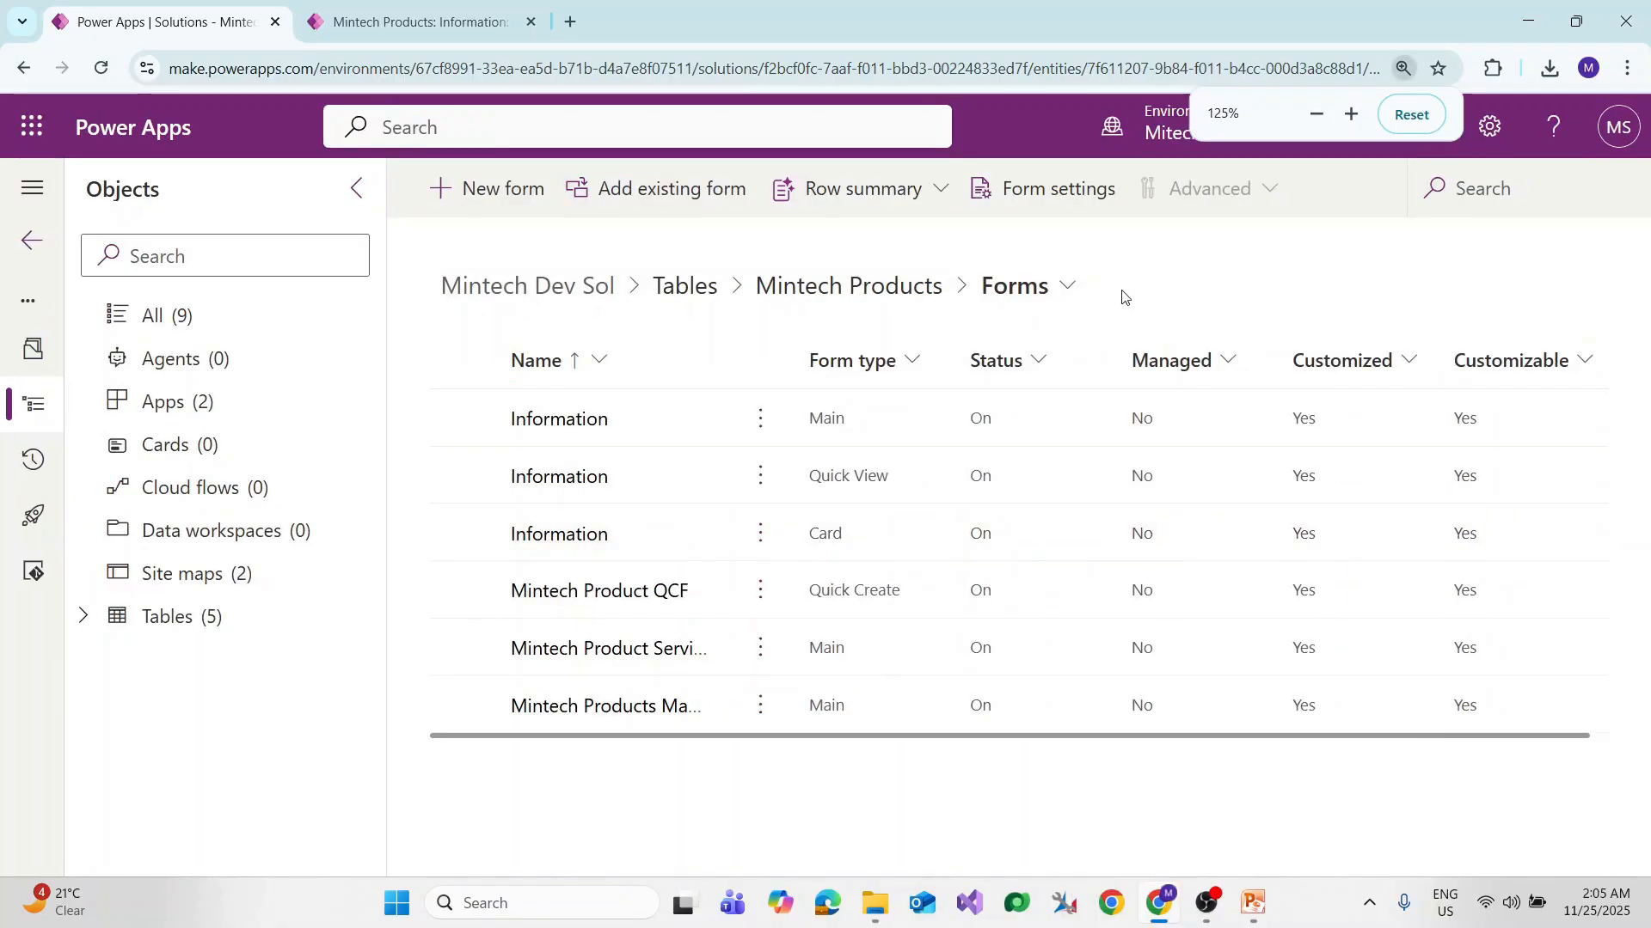
# Step: In the Sales App, choose Mintech Products from the header + menu to open its quick create form
pyautogui.click(455, 4)
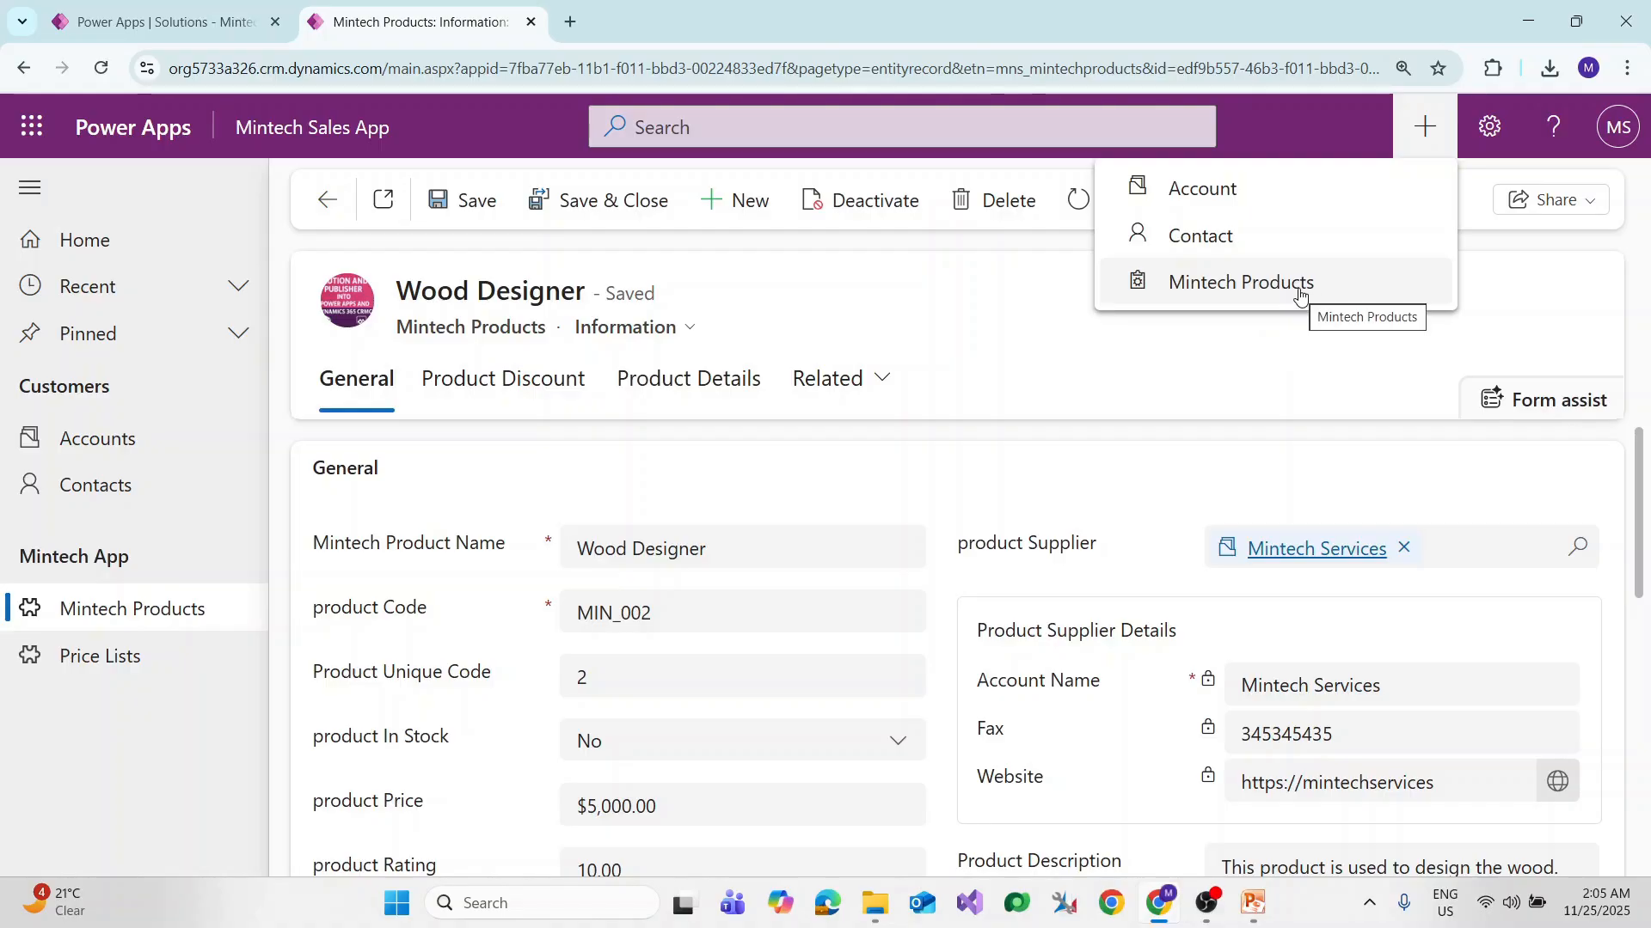
pyautogui.click(1307, 282)
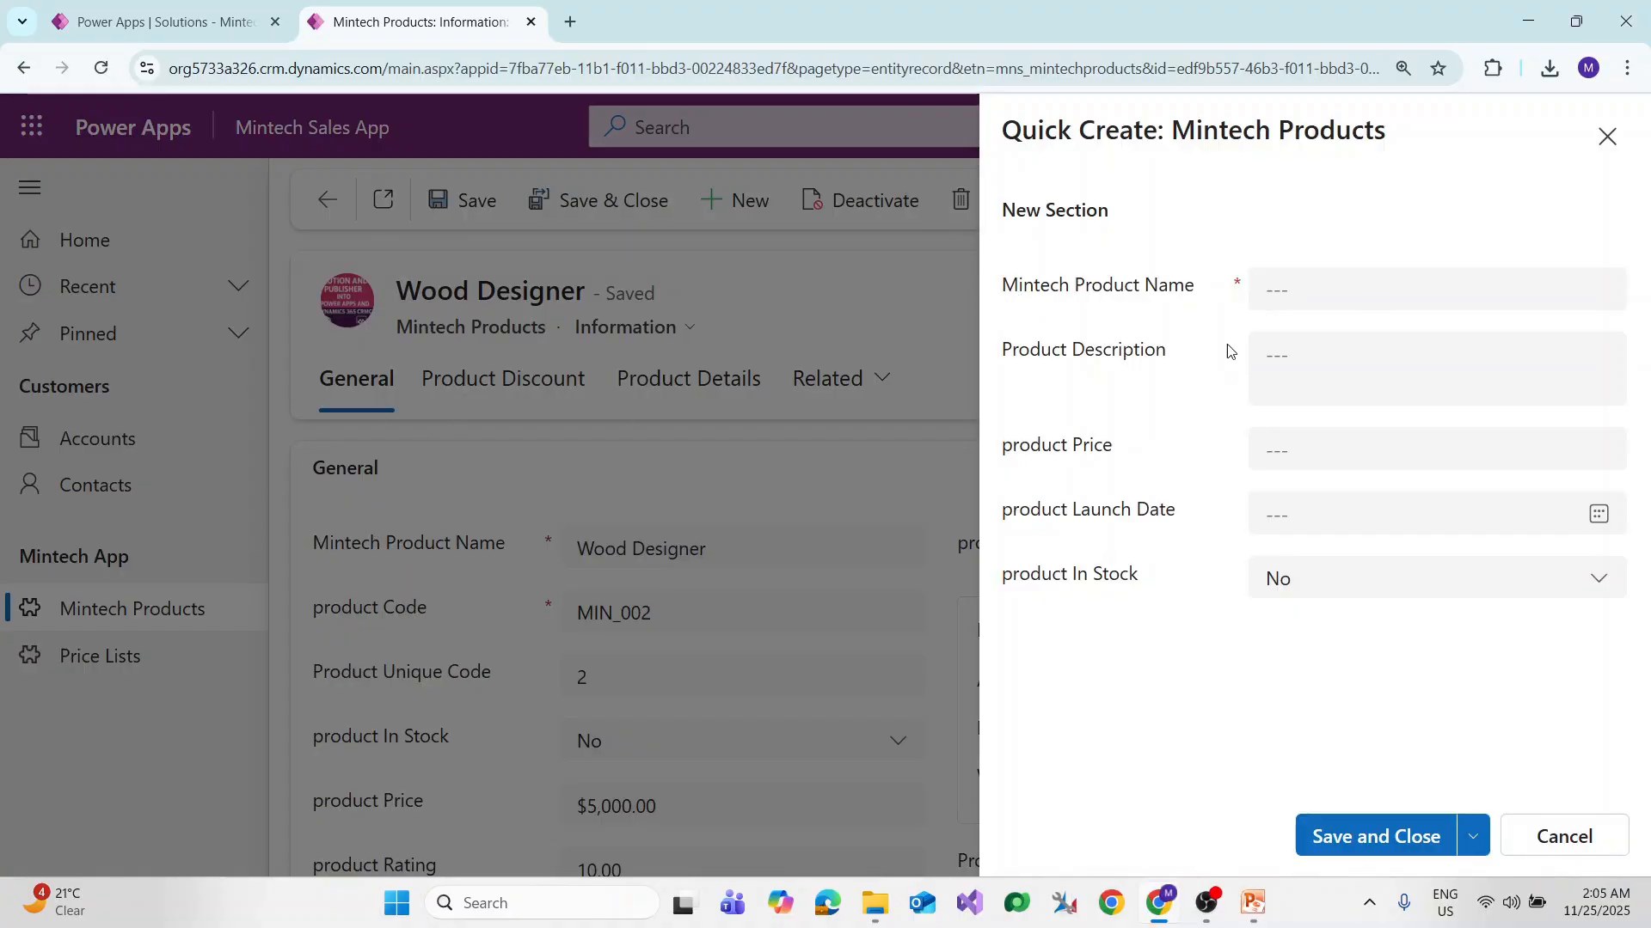
# Step: Save a 'Printing Banner' product priced $30,000.00, launching Nov 1, 2025, with In Stock set to Yes
pyautogui.click(1320, 285)
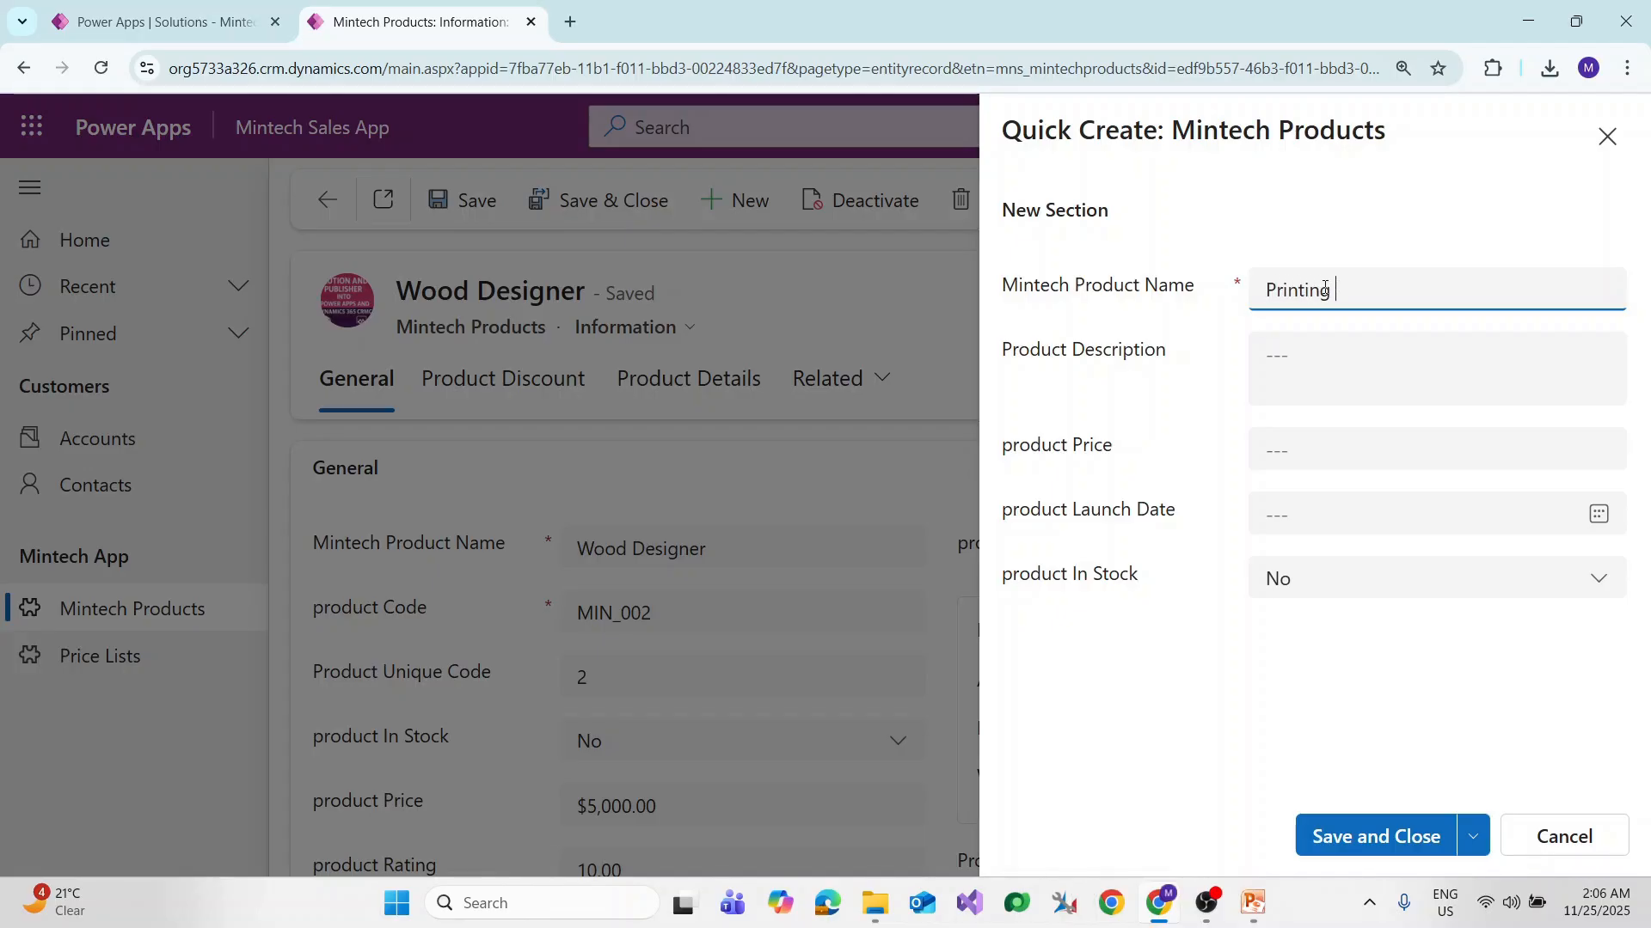
pyautogui.write('Printing Banner')
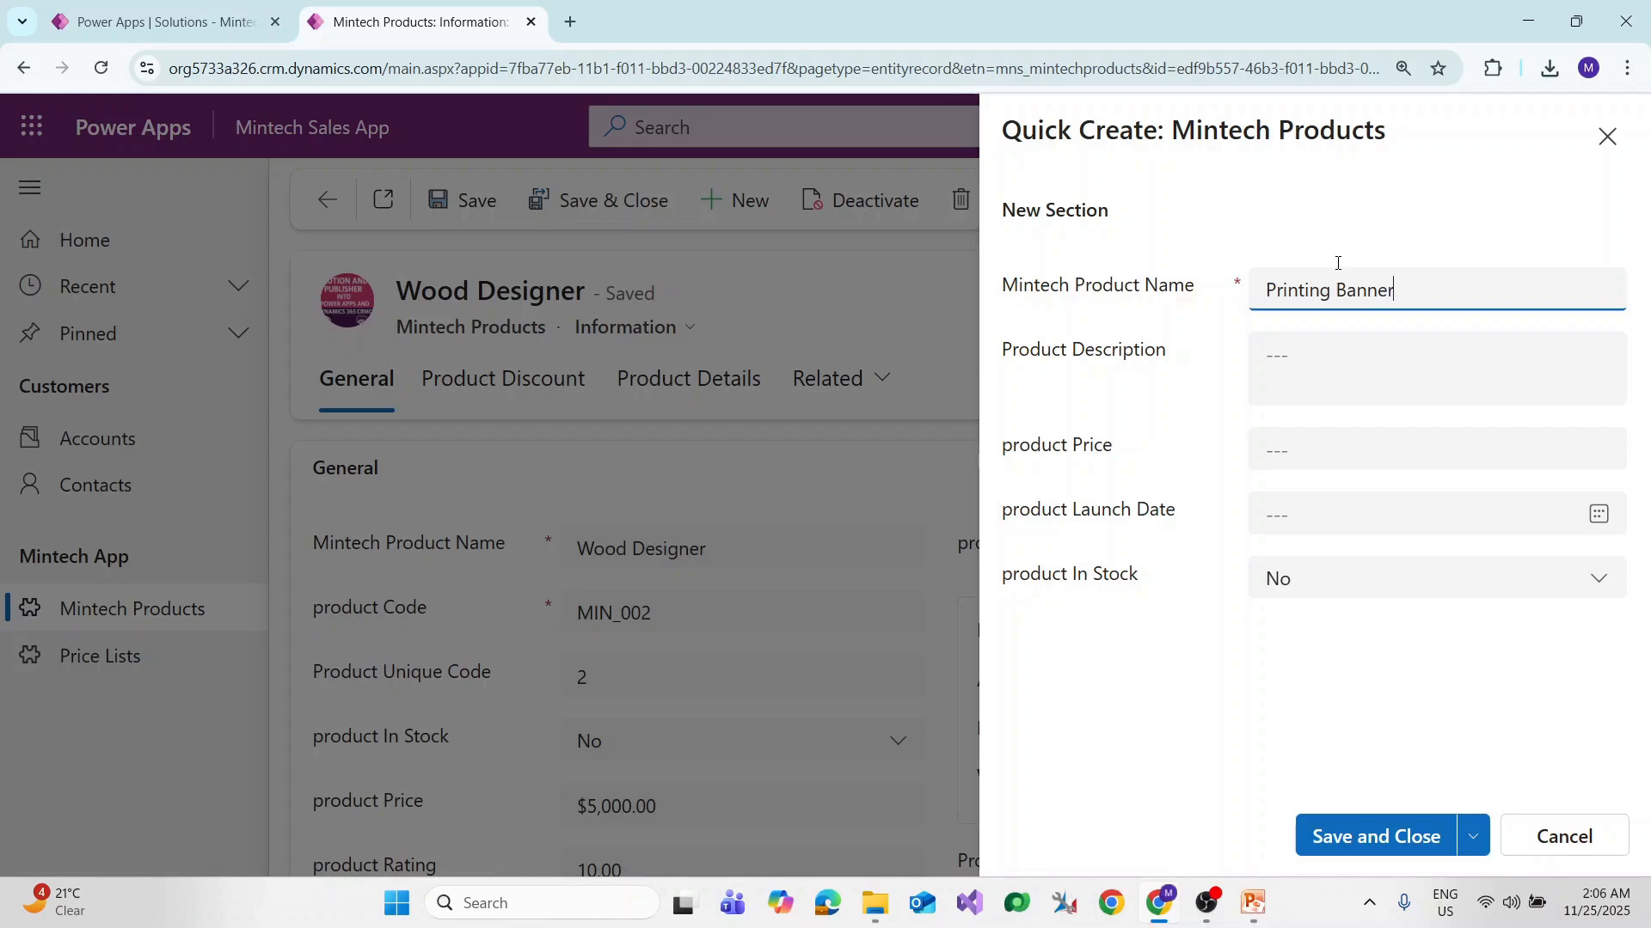
pyautogui.click(1375, 454)
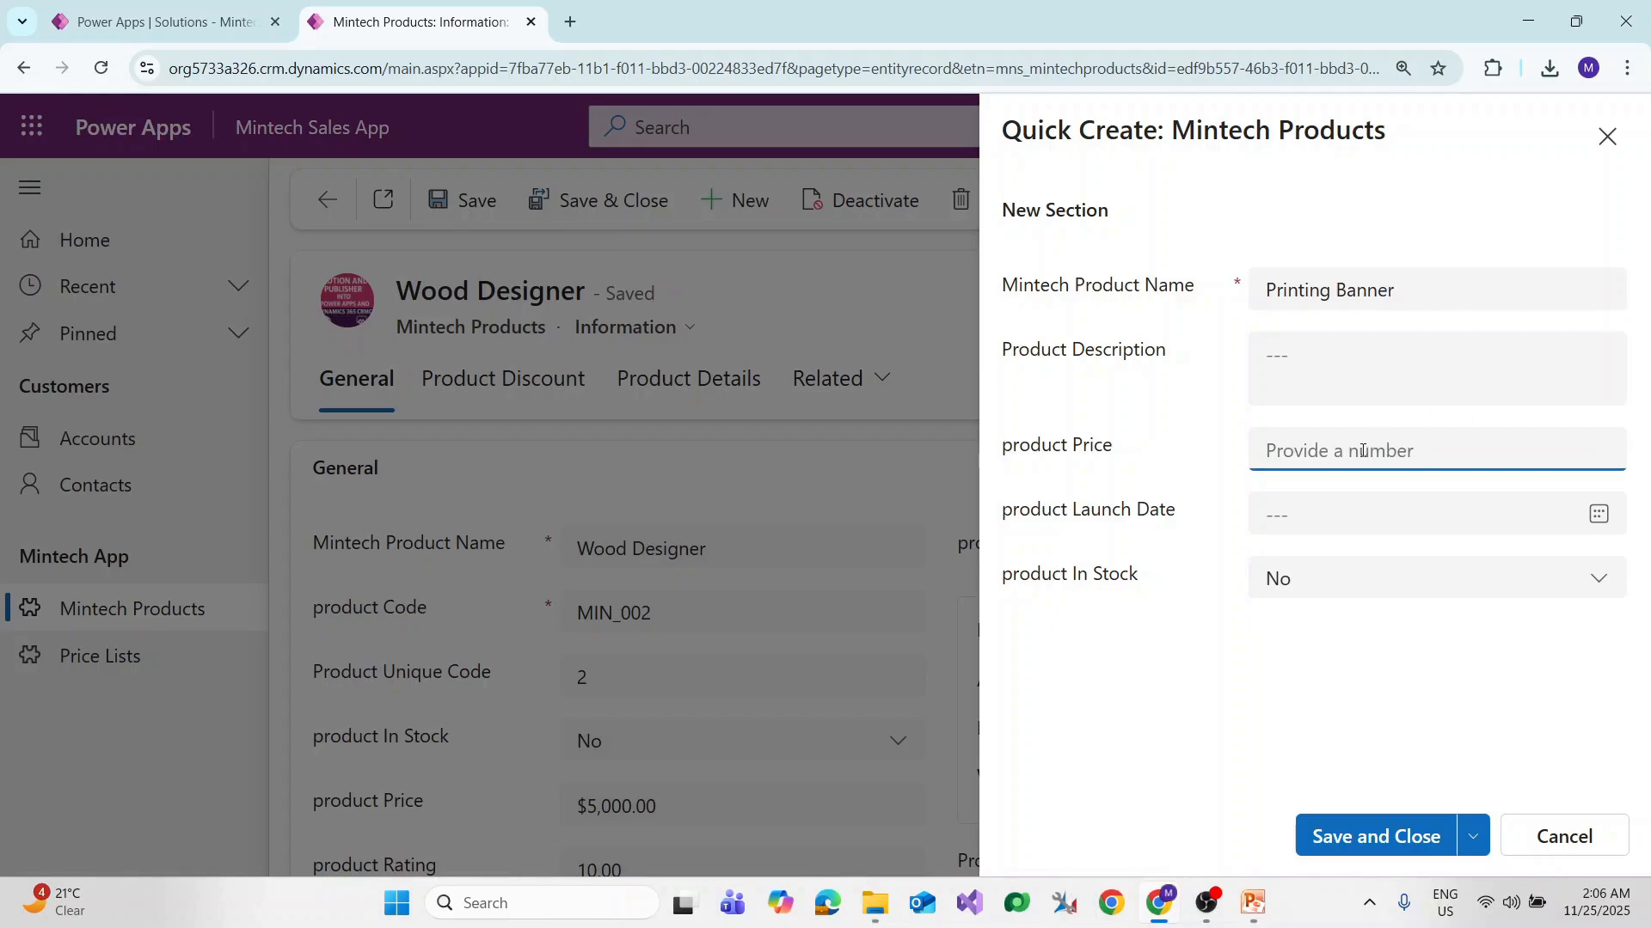
pyautogui.write('3000')
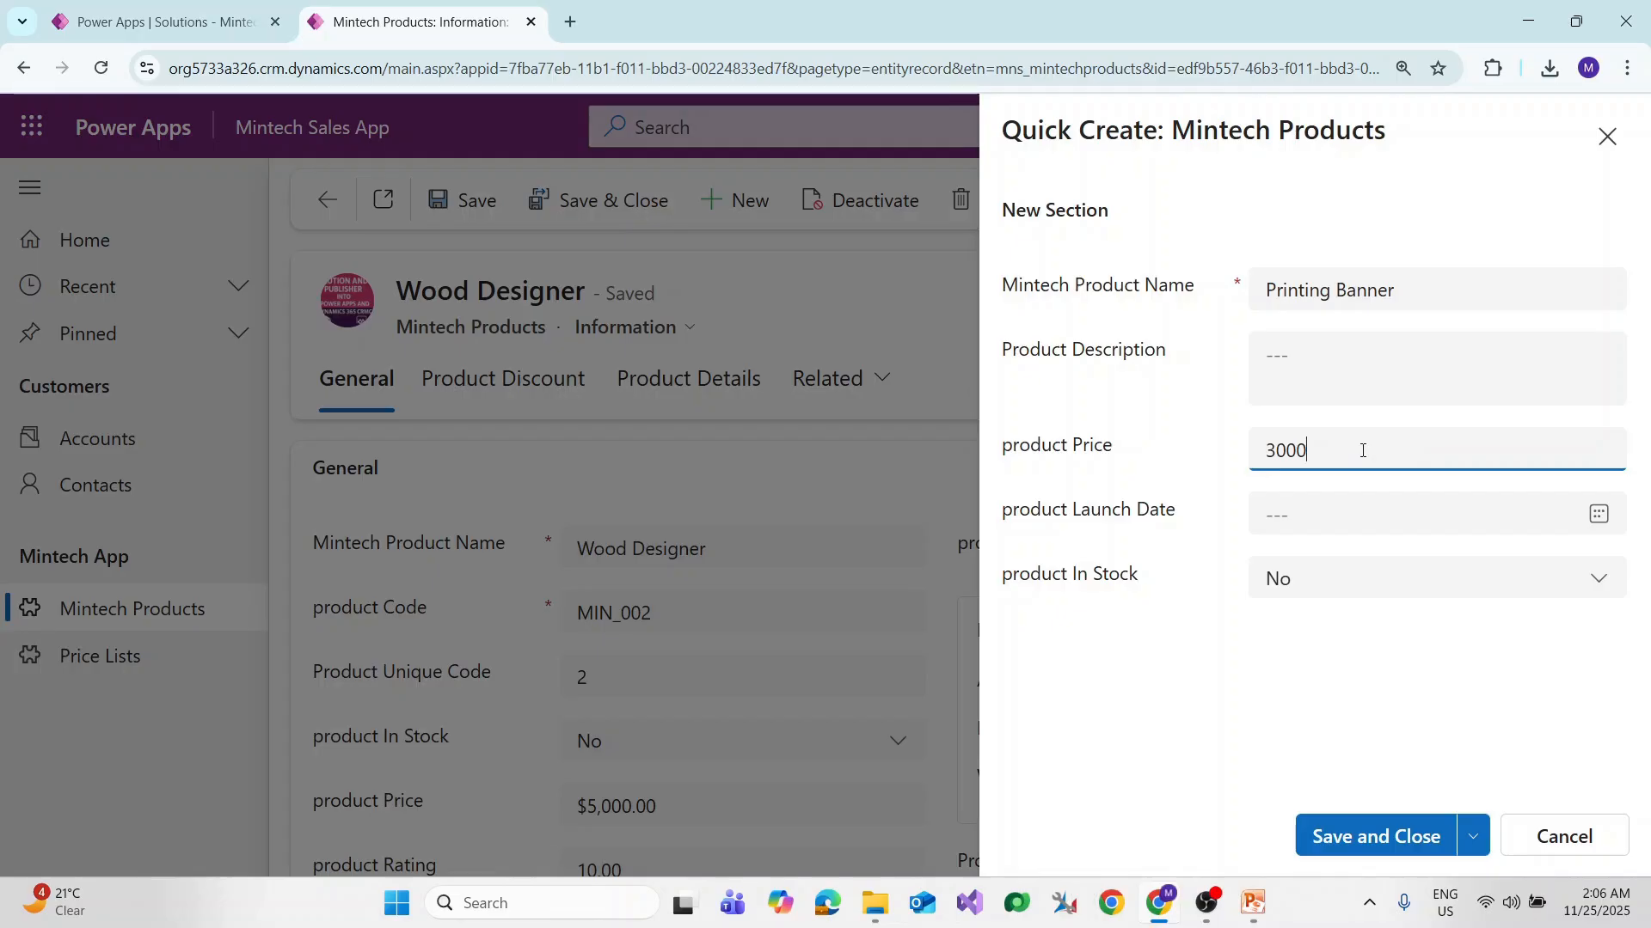
pyautogui.click(1386, 577)
pyautogui.click(1599, 514)
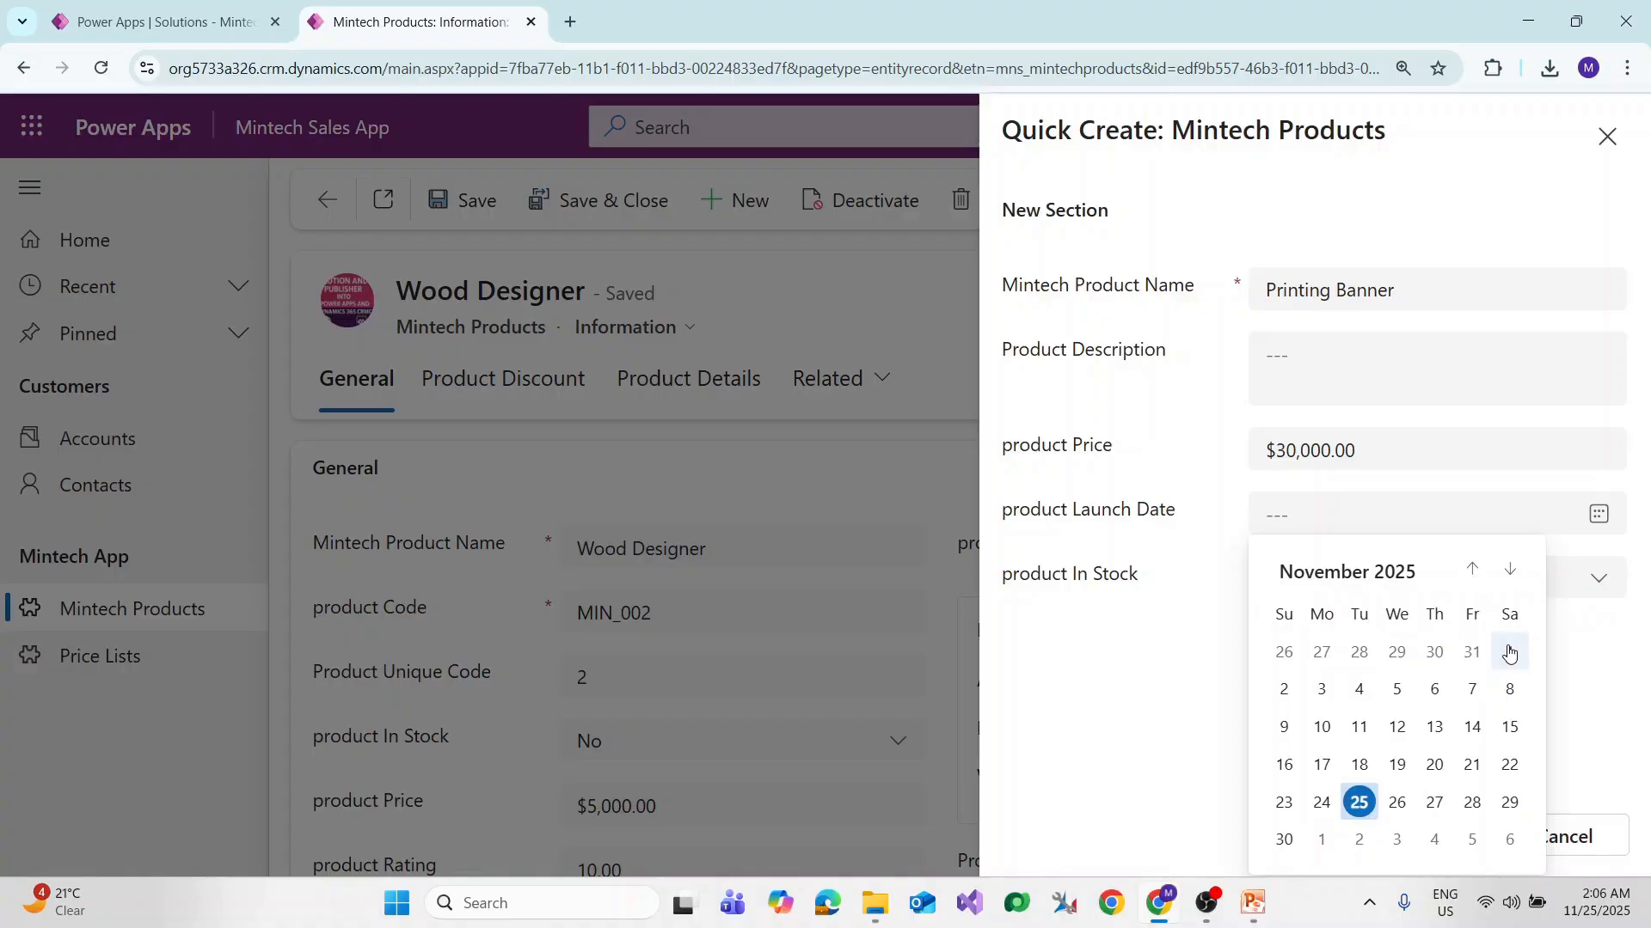
pyautogui.click(1509, 652)
pyautogui.click(1399, 589)
pyautogui.click(1304, 673)
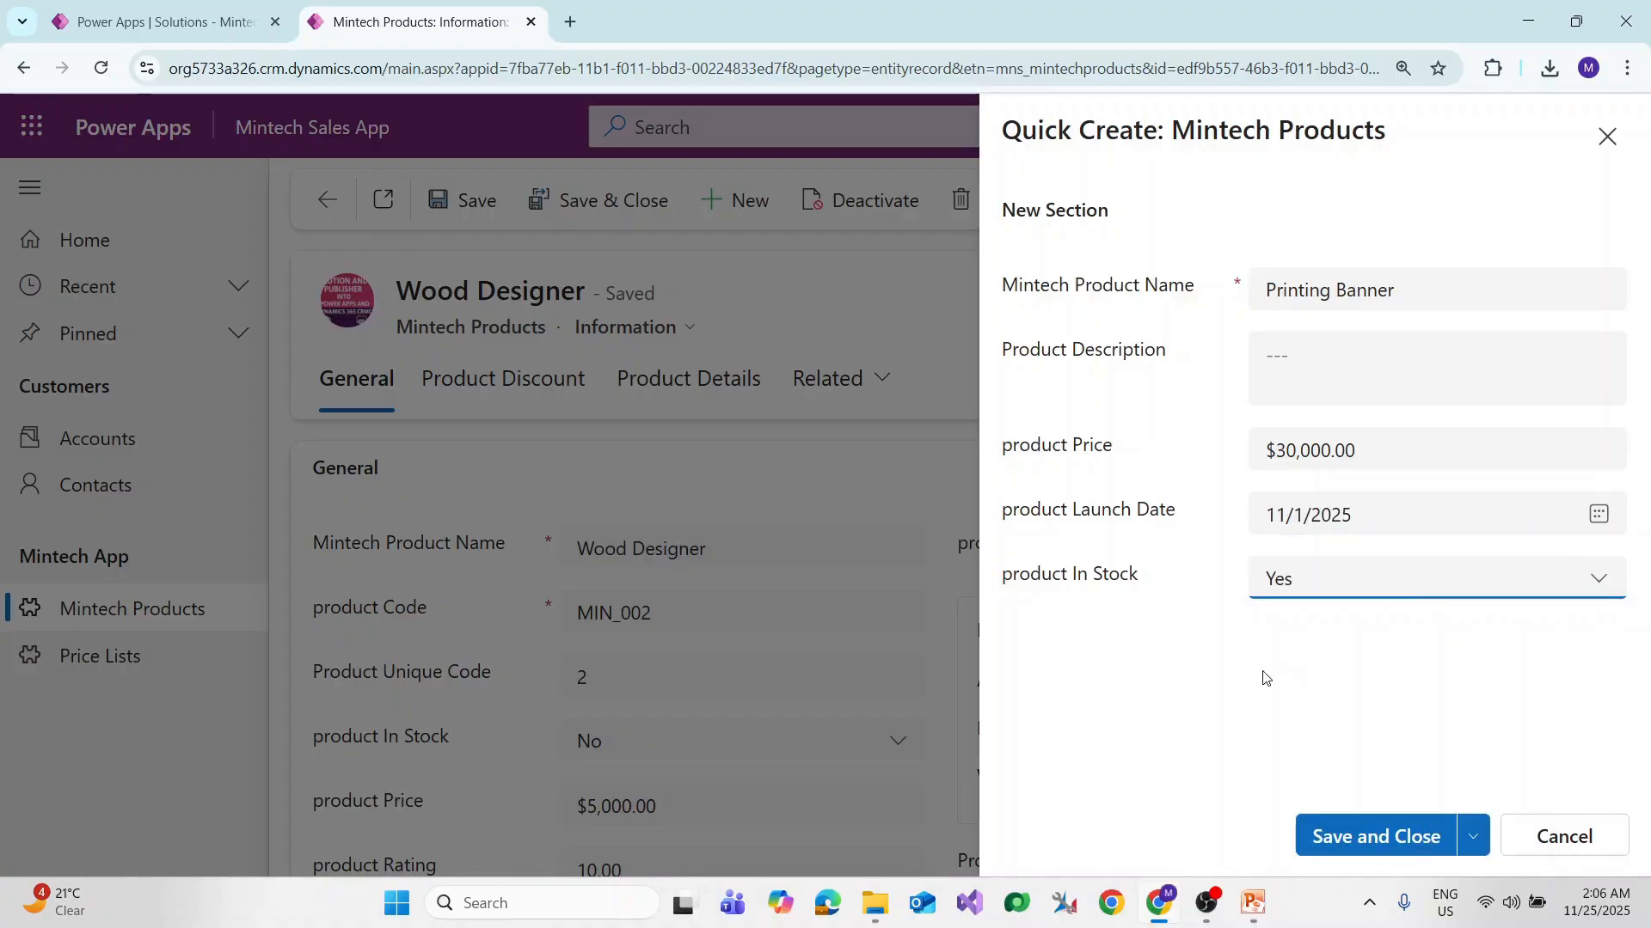
pyautogui.click(1402, 836)
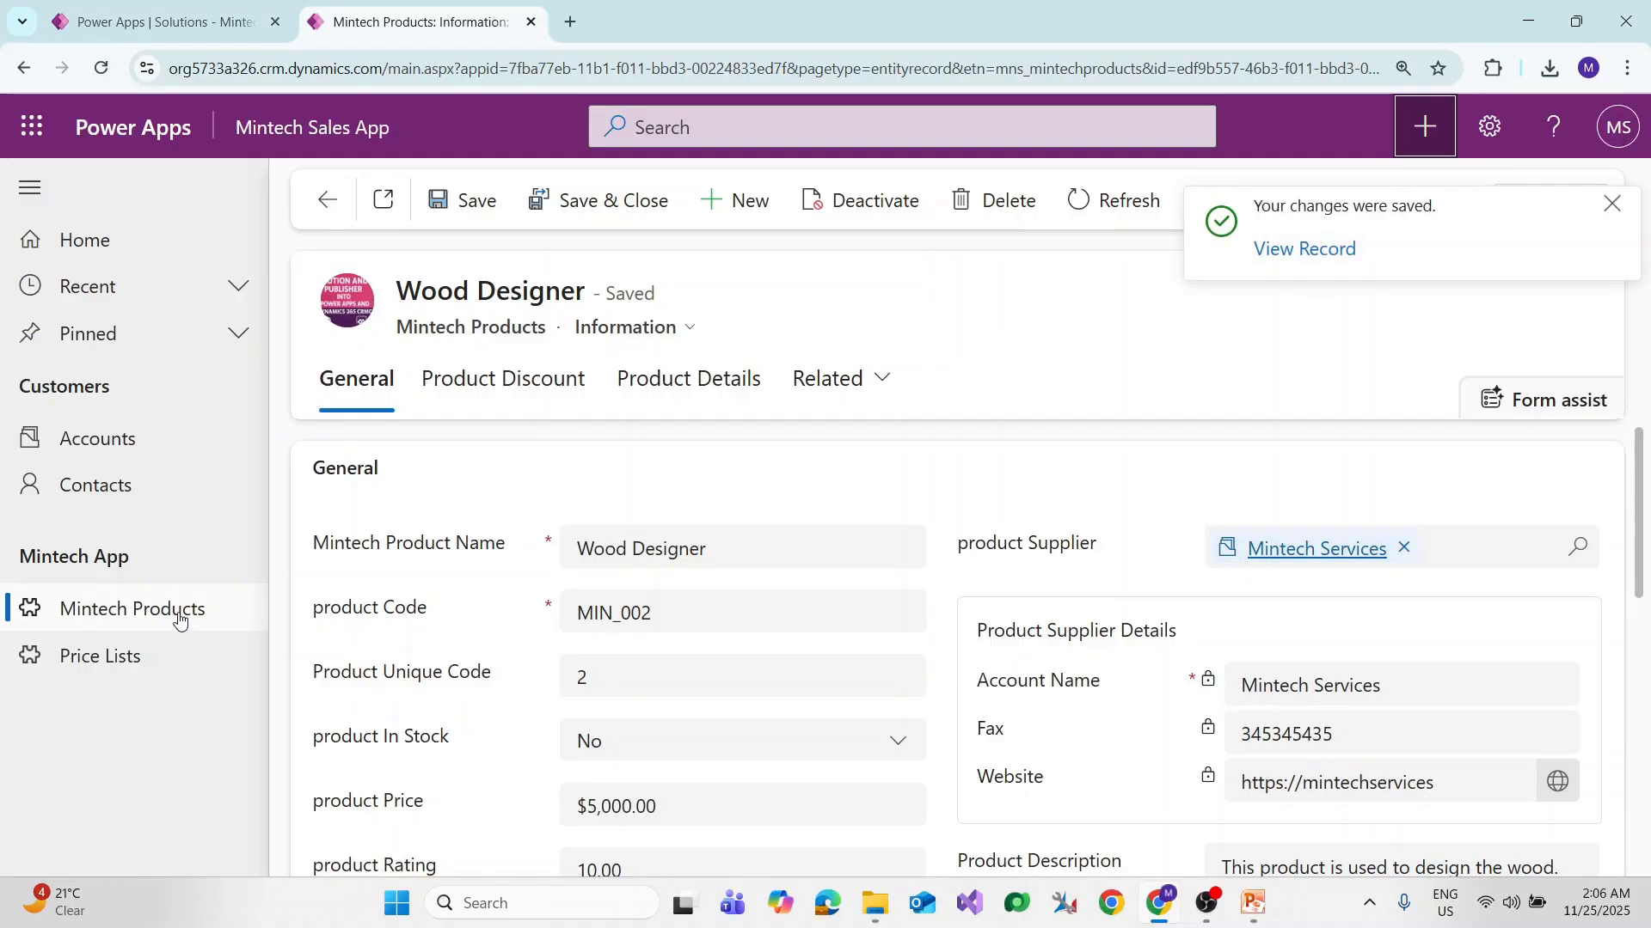
# Step: Open the Active Mintech Products list and select, then deselect, the new Printing Banner row
pyautogui.click(182, 625)
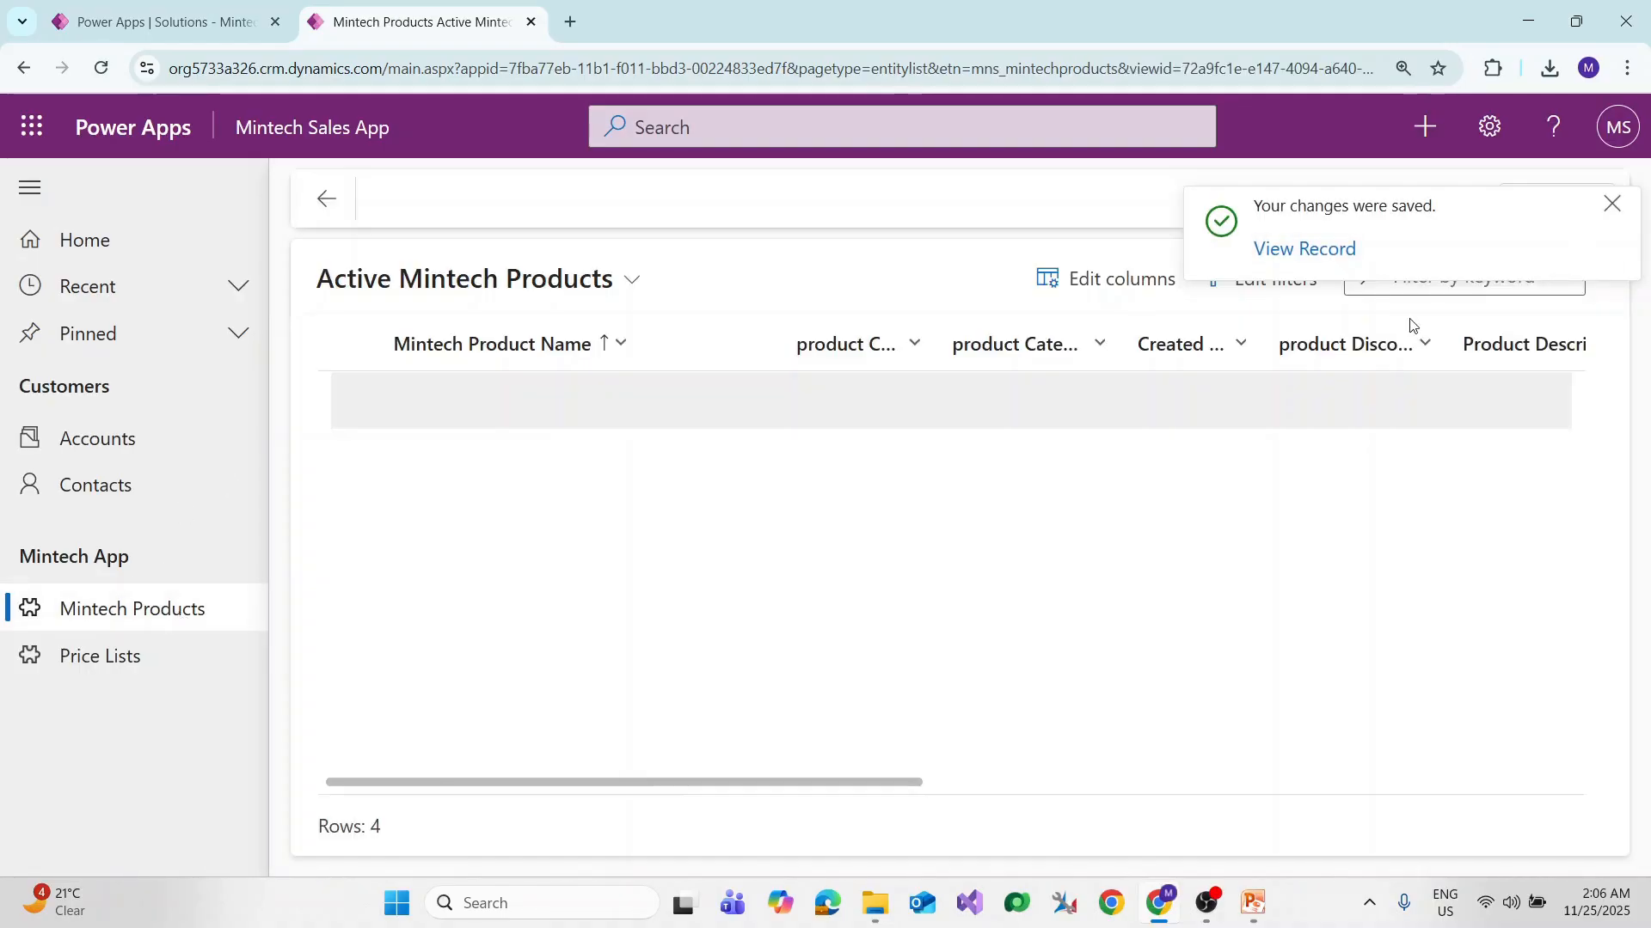
pyautogui.click(582, 518)
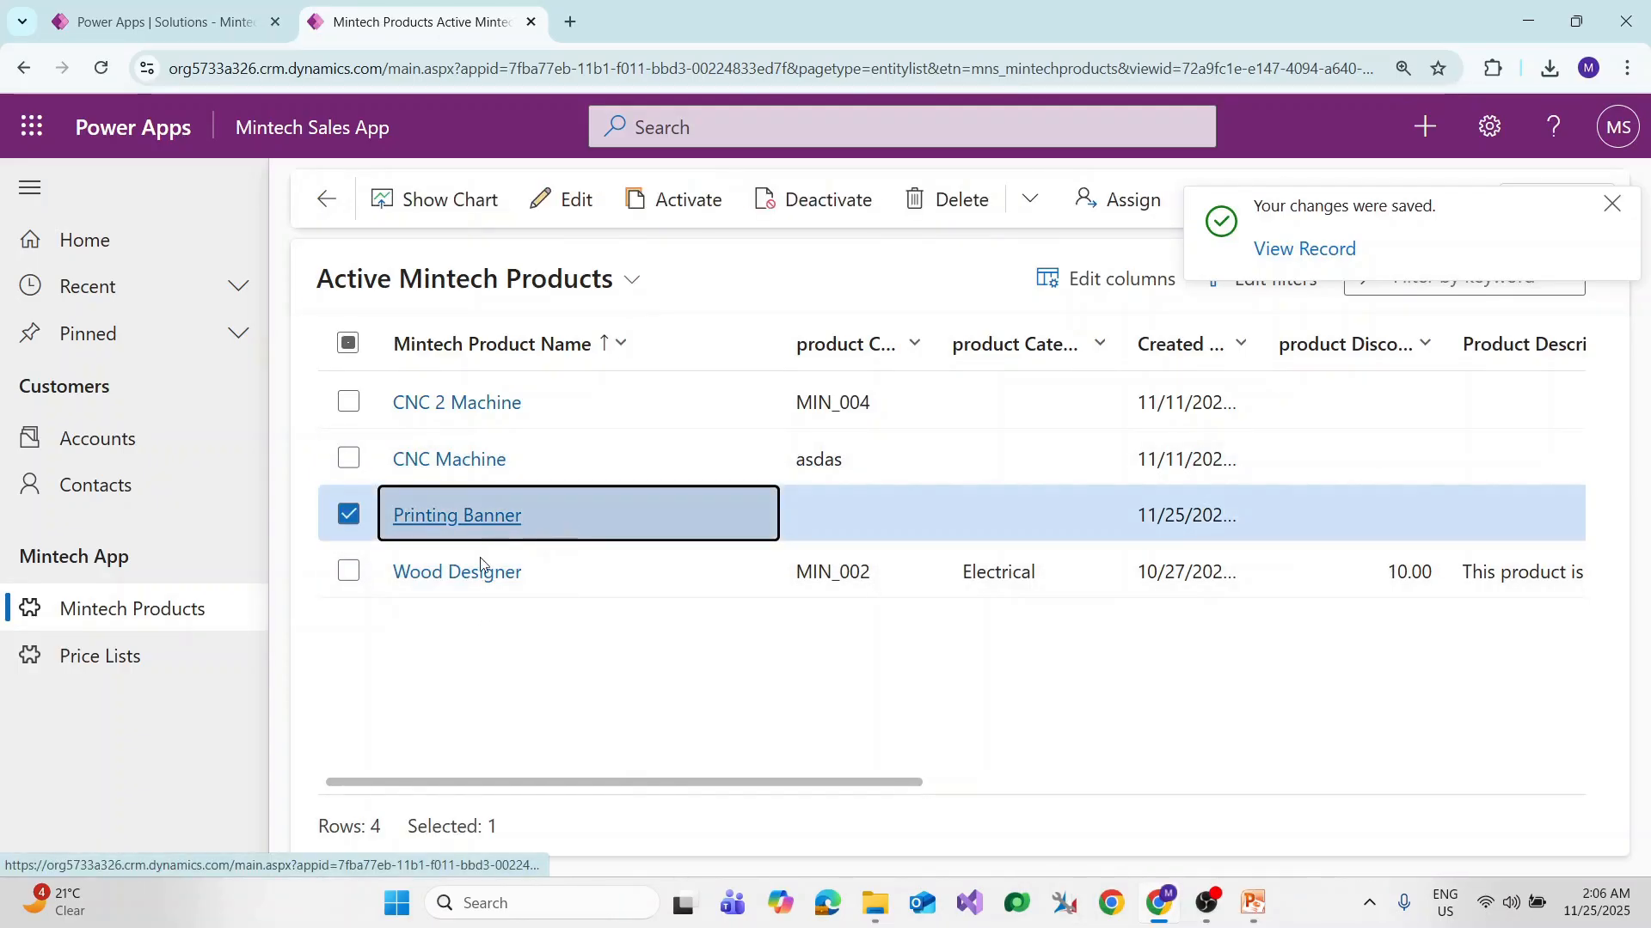
pyautogui.click(1612, 207)
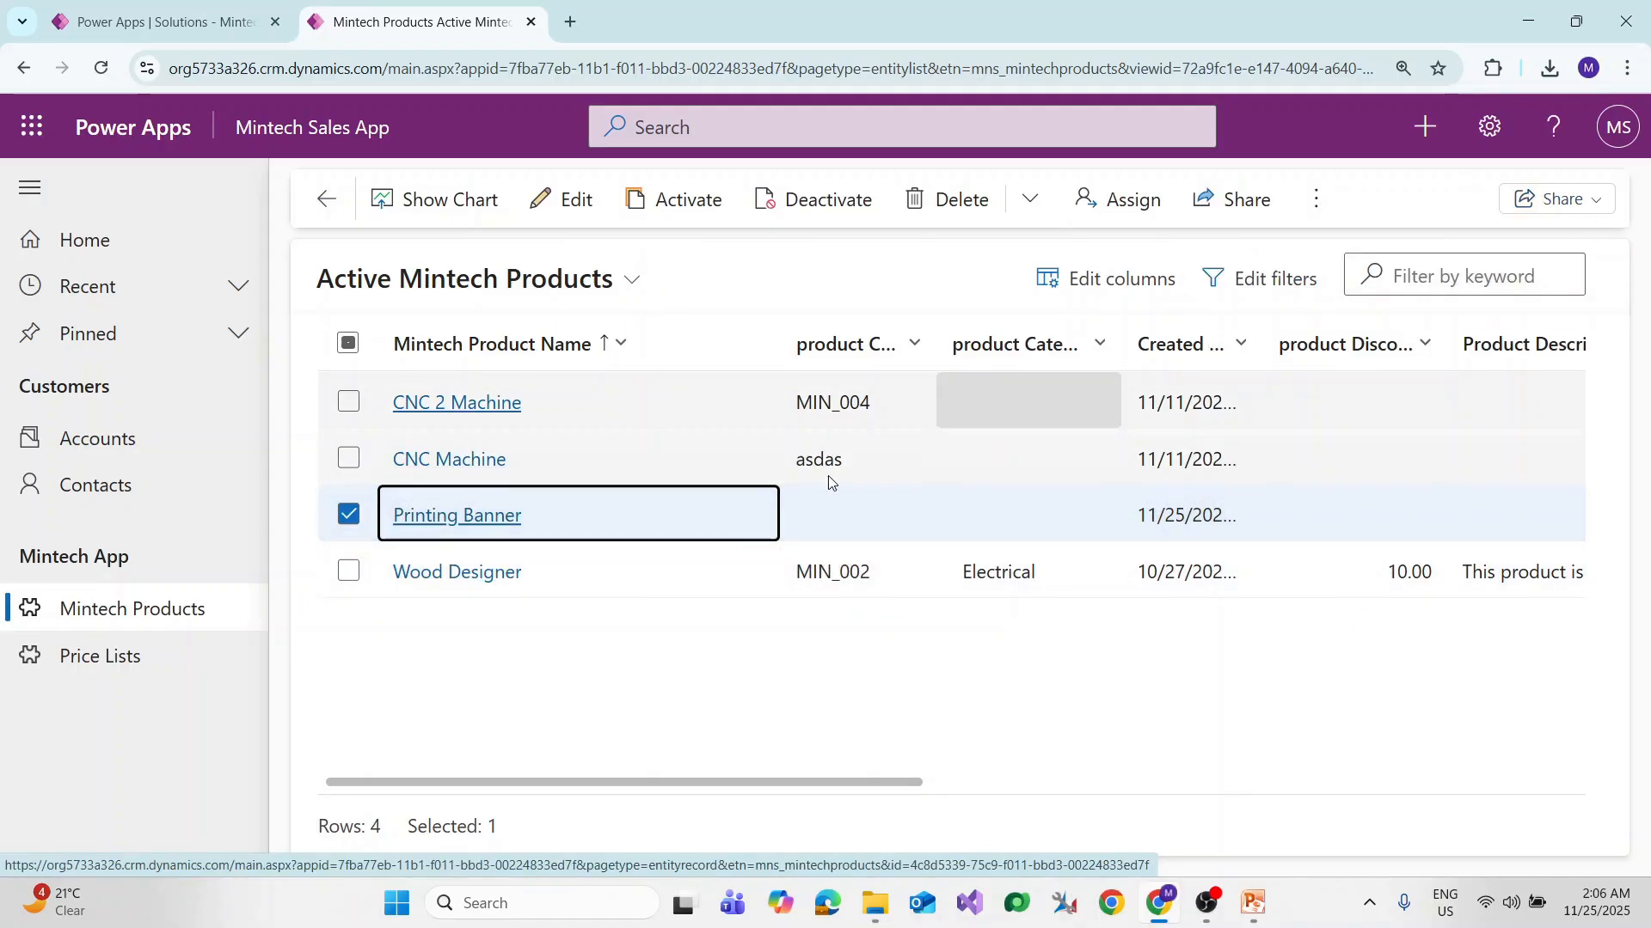
pyautogui.click(354, 523)
pyautogui.click(349, 515)
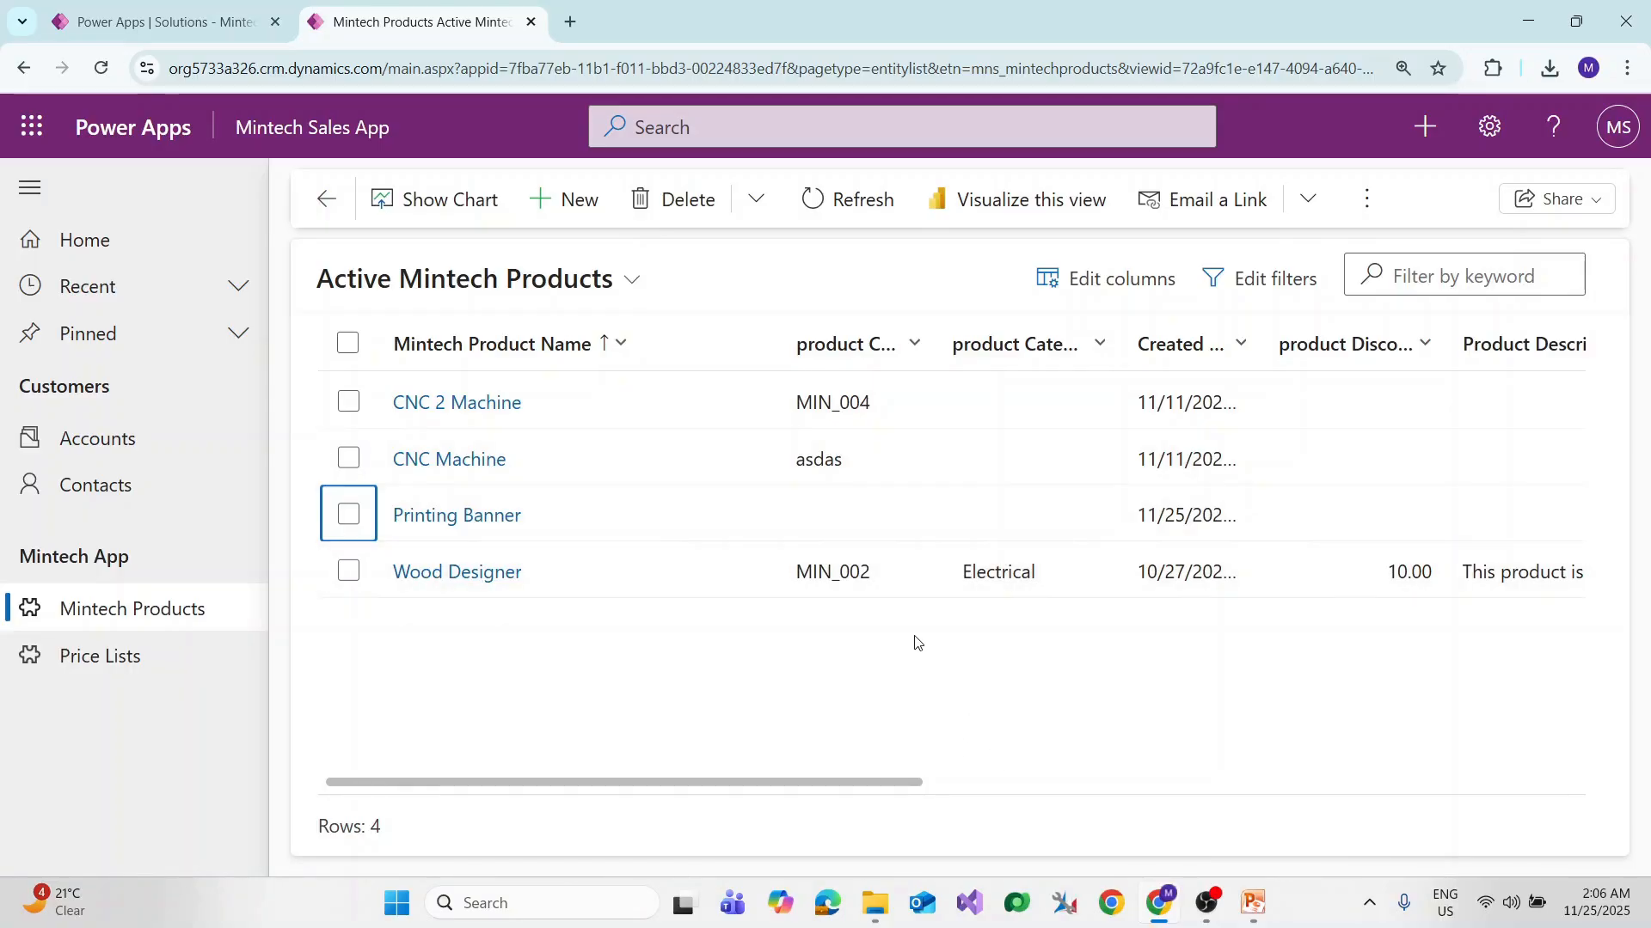
pyautogui.click(1419, 137)
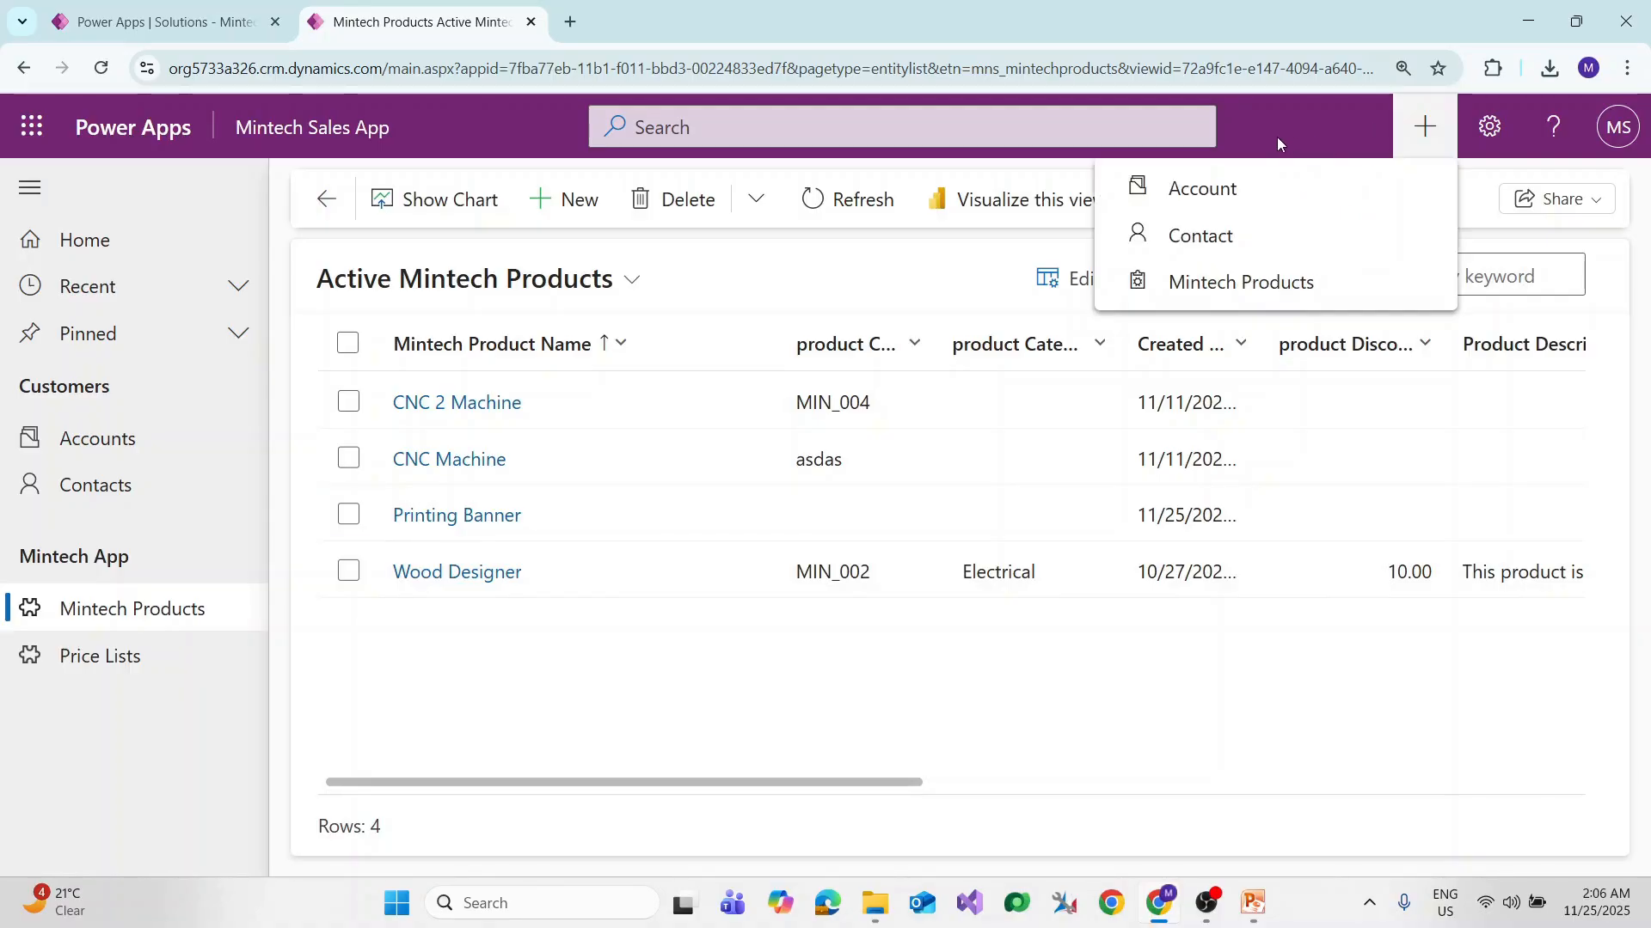
pyautogui.hotkey('alt', 'Tab')
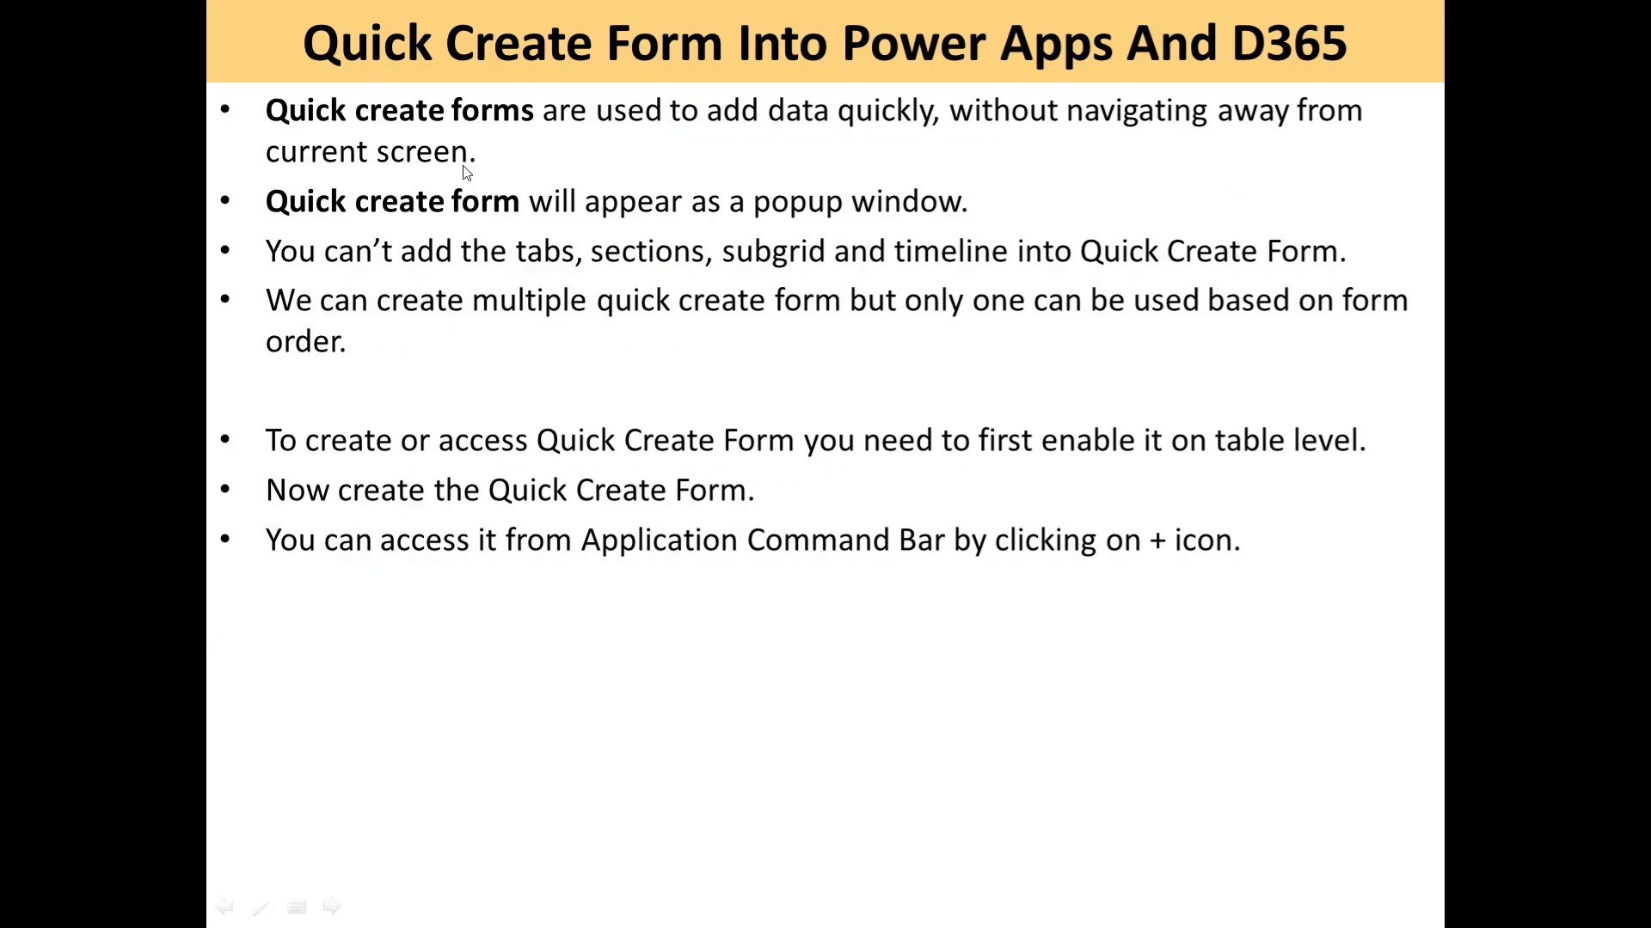
# Step: Advance the PowerPoint slide show to the summary slide, then return to the Mintech Products list
pyautogui.click(739, 538)
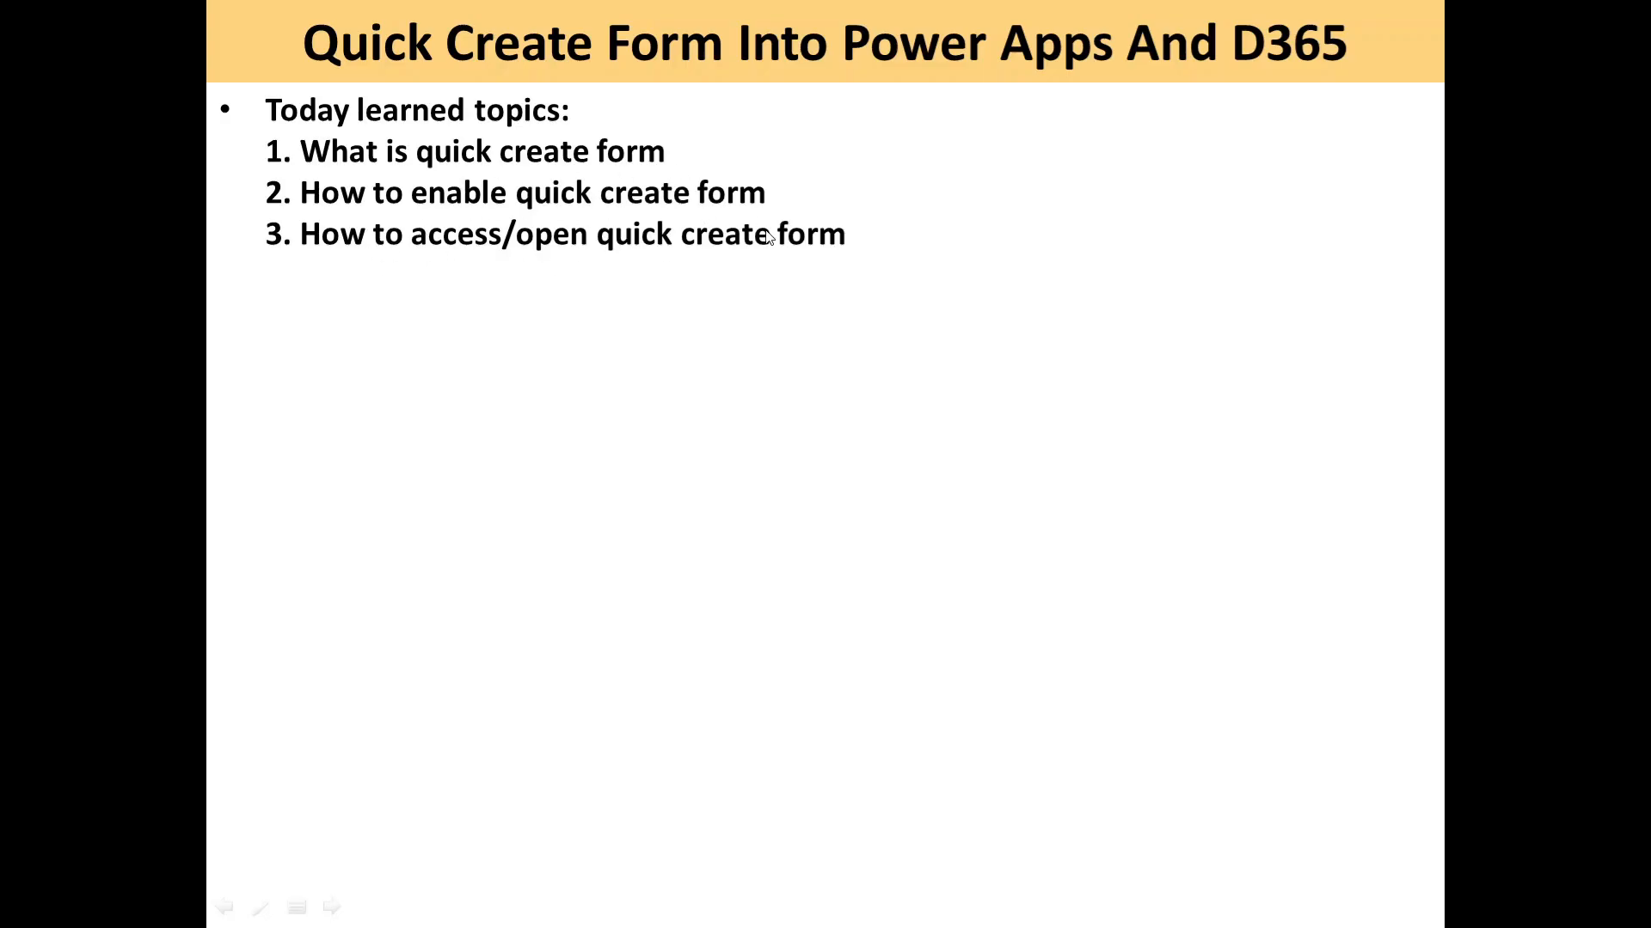
pyautogui.hotkey('alt', 'Tab')
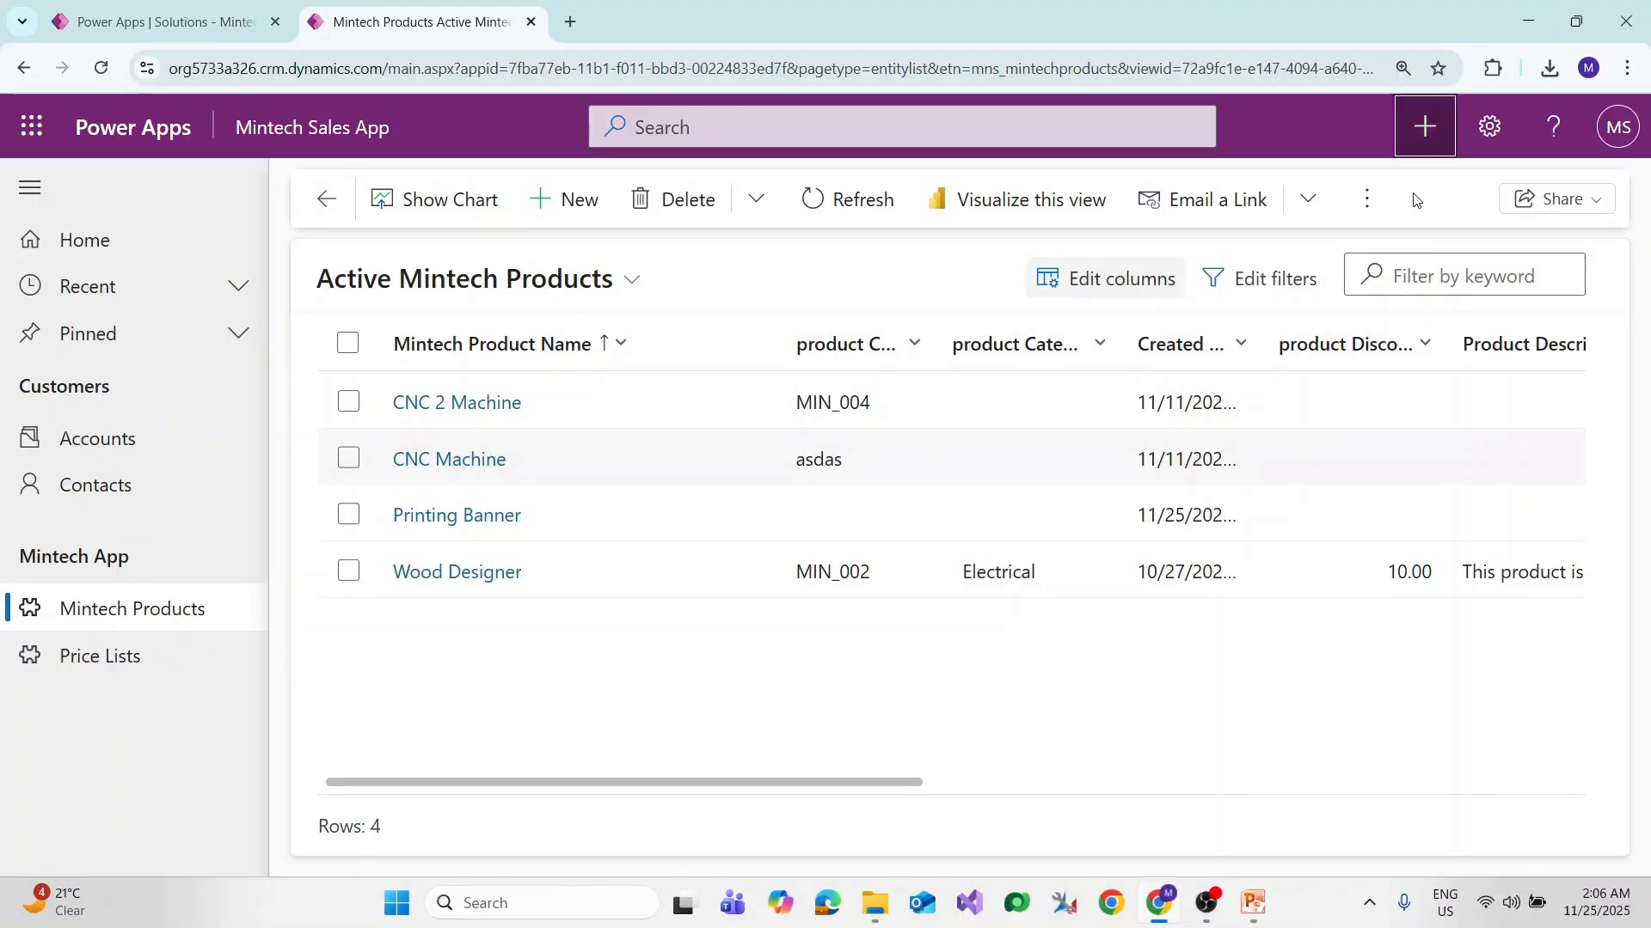
pyautogui.click(1426, 138)
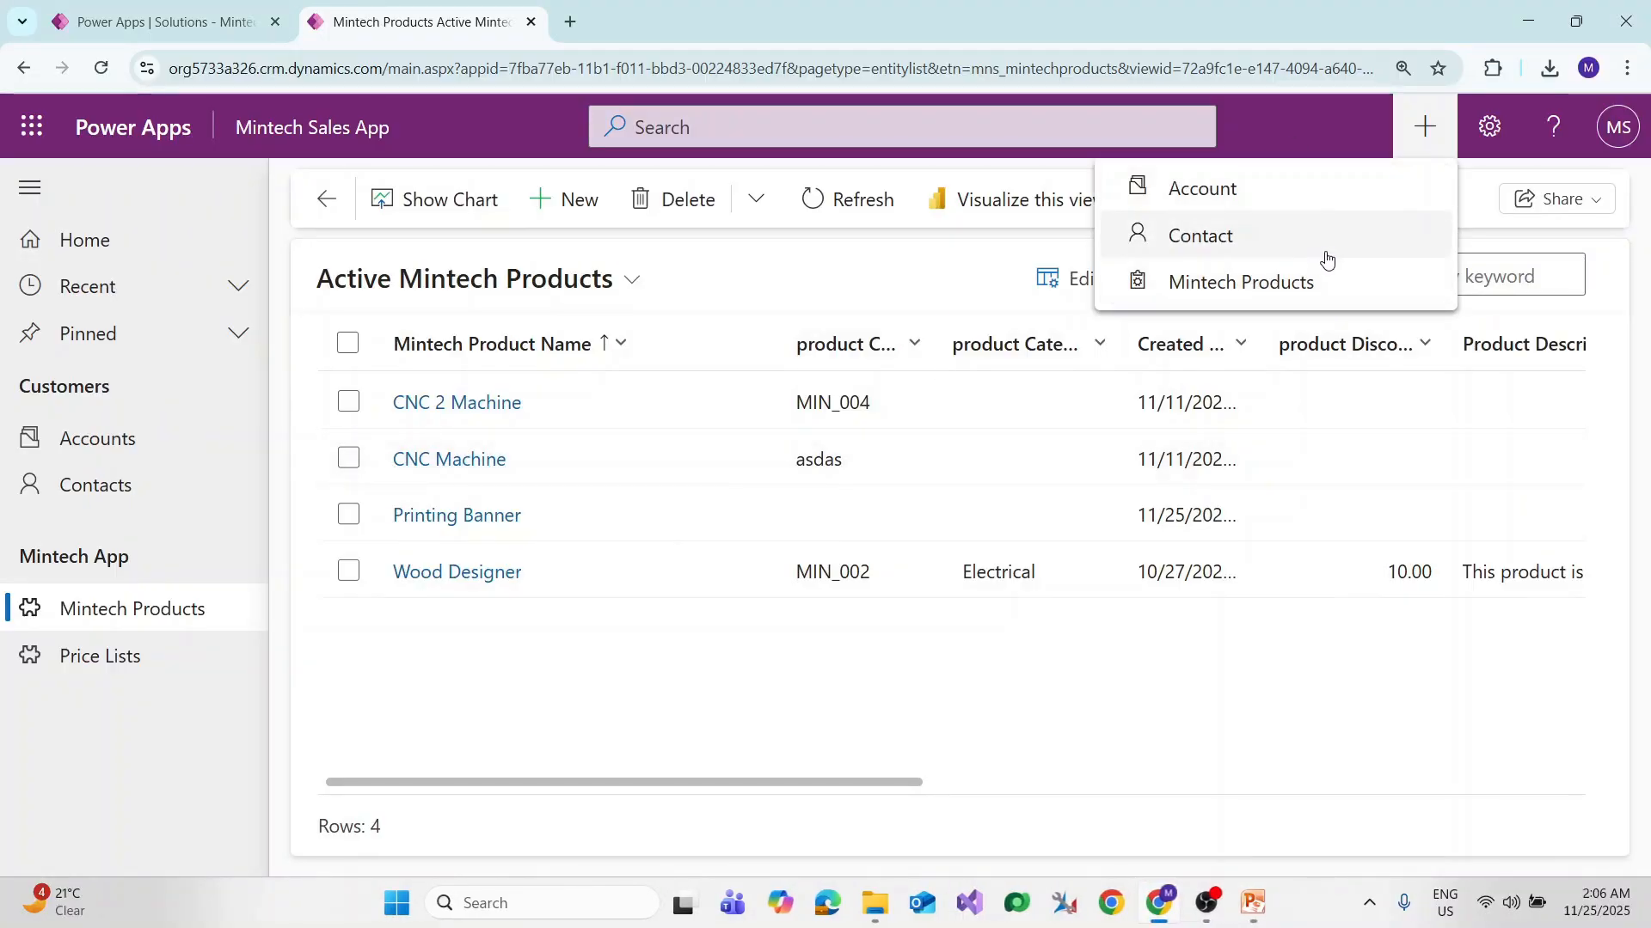